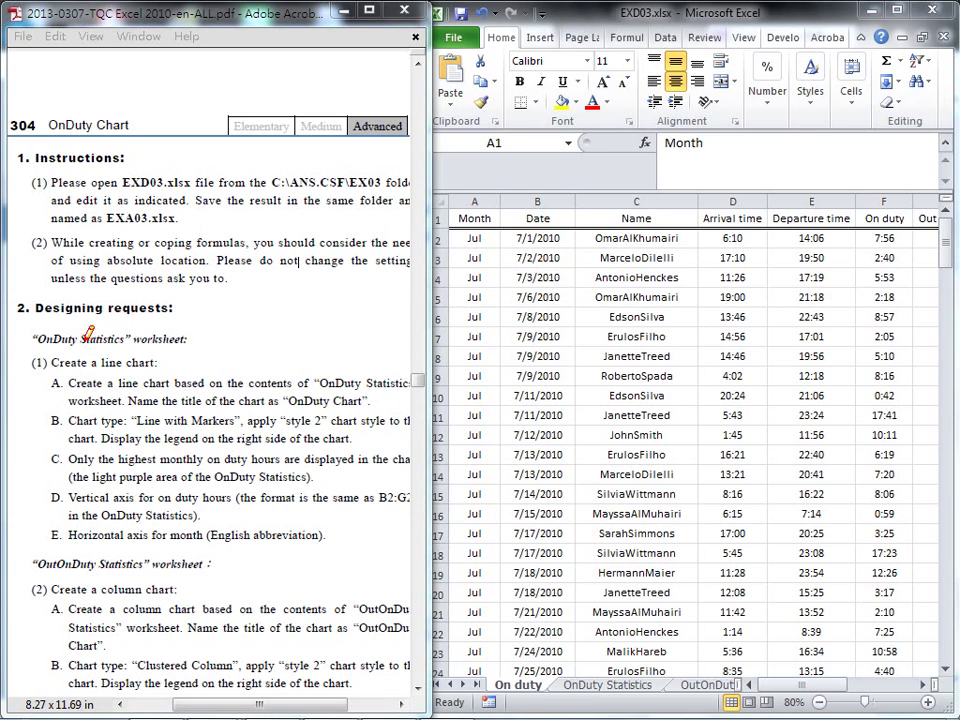
Read the exercise's chart requirements for the OnDuty Statistics and OutOnDuty Statistics worksheets, including which rows belong in the line chart
mouse_move(40, 345)
left_mouse_down()
mouse_move(195, 343)
mouse_move(184, 343)
left_mouse_up()
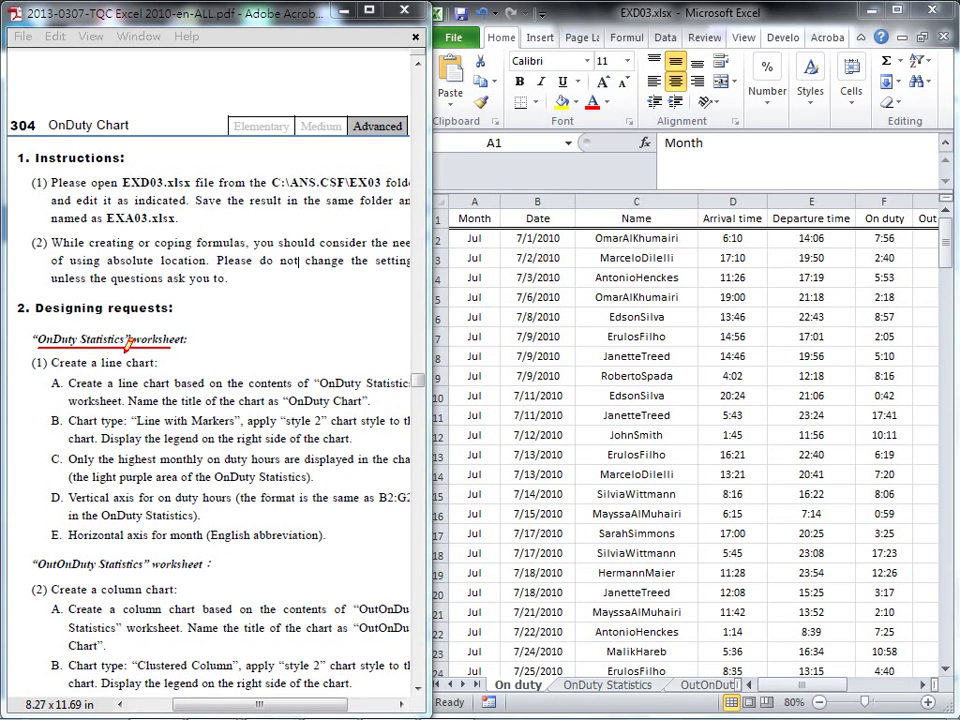
left_click_drag(97, 368, 181, 367)
left_click_drag(34, 570, 153, 565)
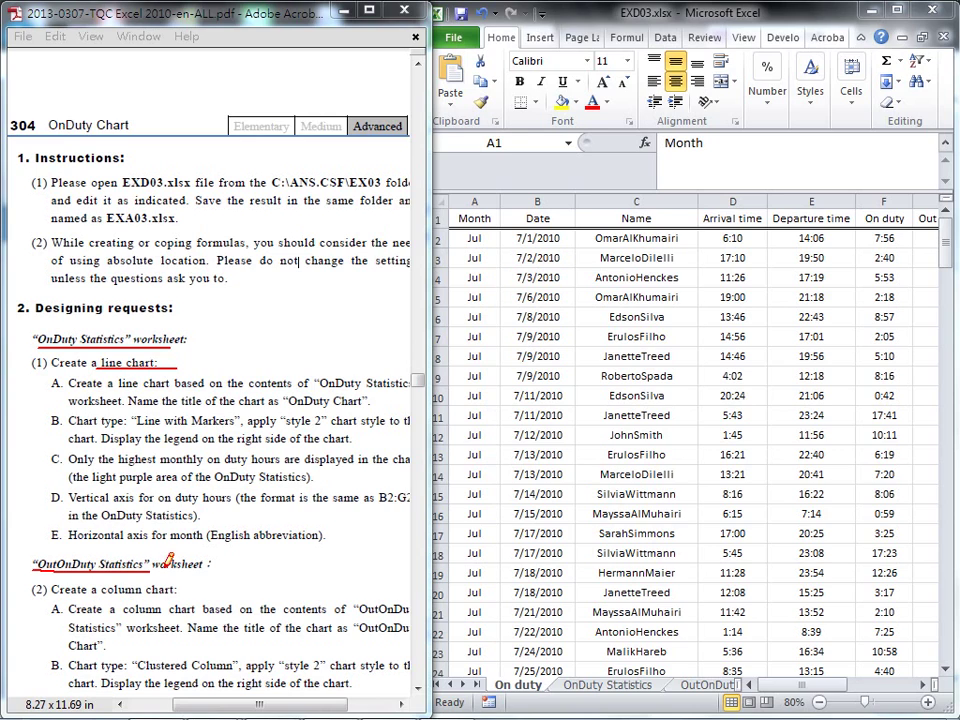
left_click_drag(100, 598, 191, 597)
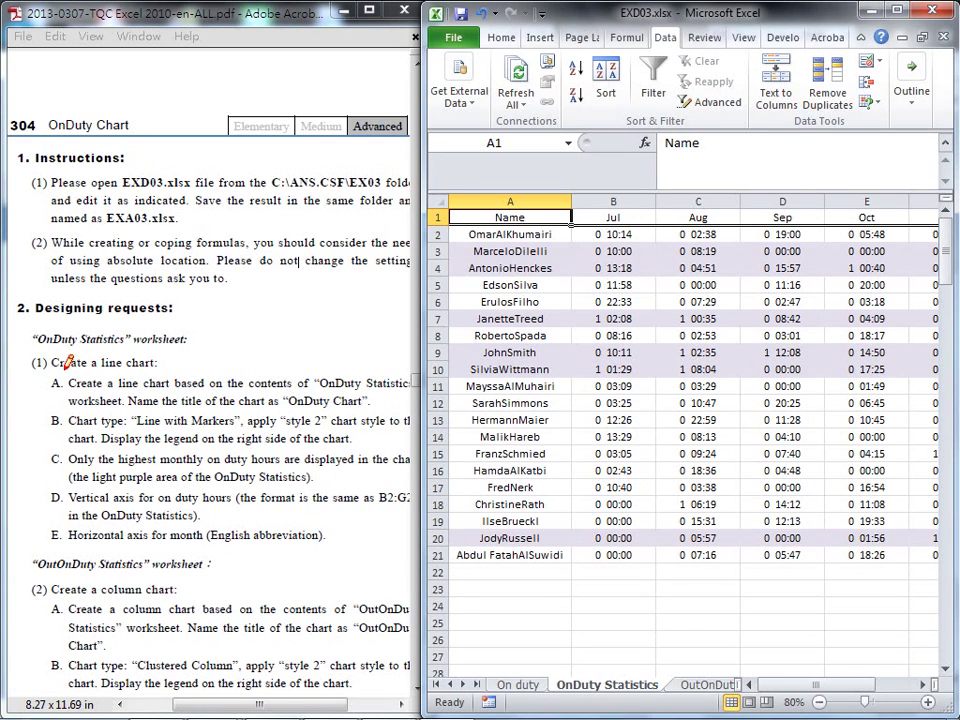
left_click_drag(52, 370, 158, 368)
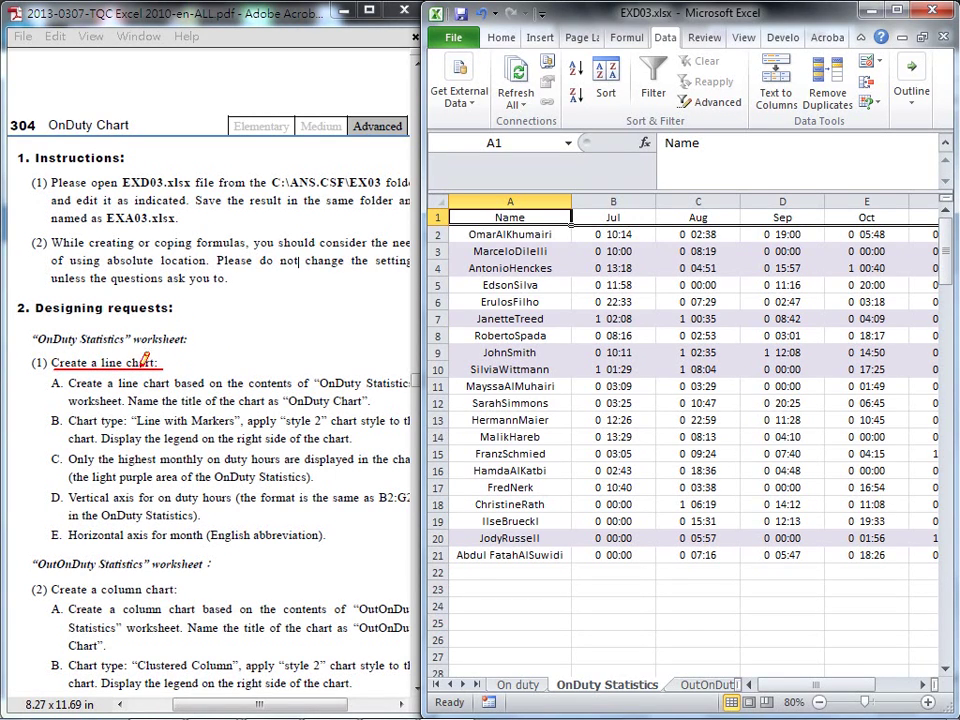
left_click_drag(36, 348, 128, 347)
left_click_drag(560, 692, 661, 692)
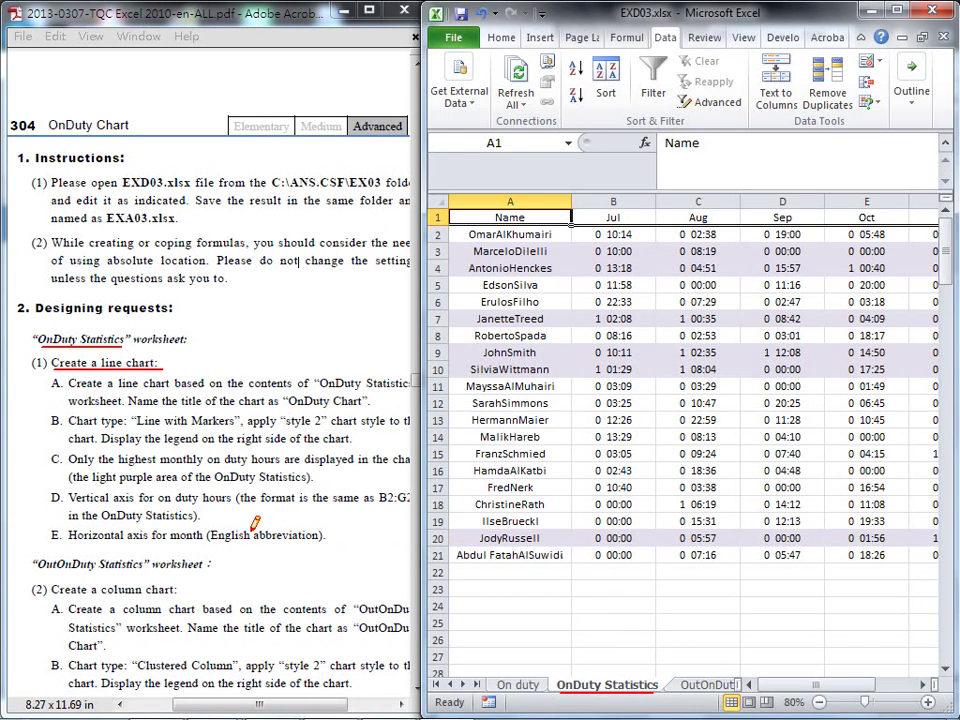
left_click_drag(68, 465, 302, 464)
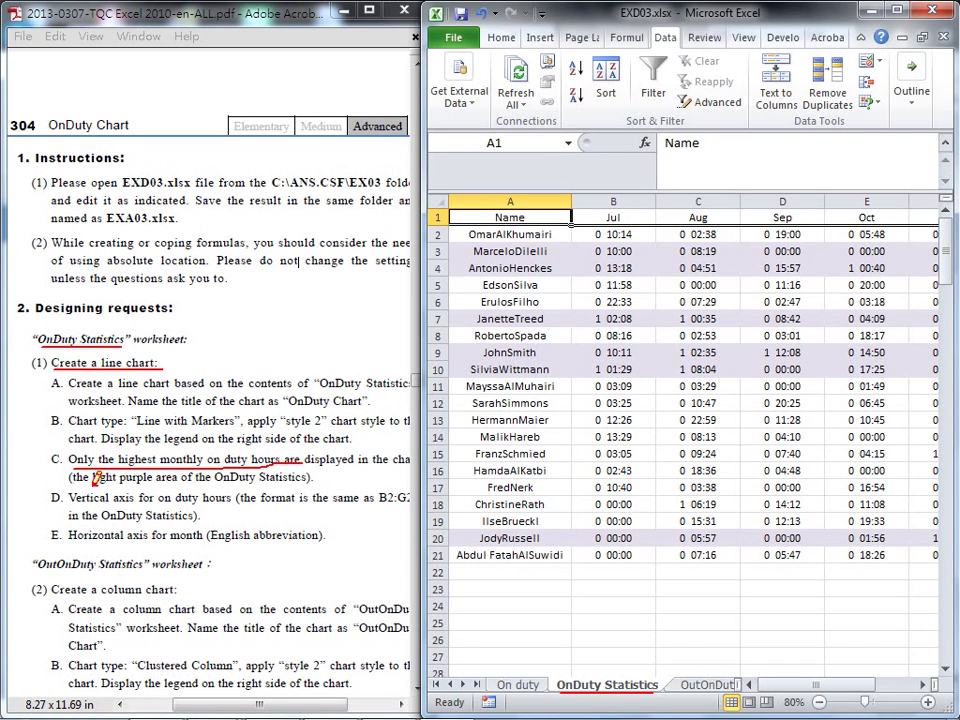
left_click_drag(92, 481, 190, 480)
key("Escape")
Filter the OnDuty Statistics table by the light purple cell color in the Name column
left_click(655, 85)
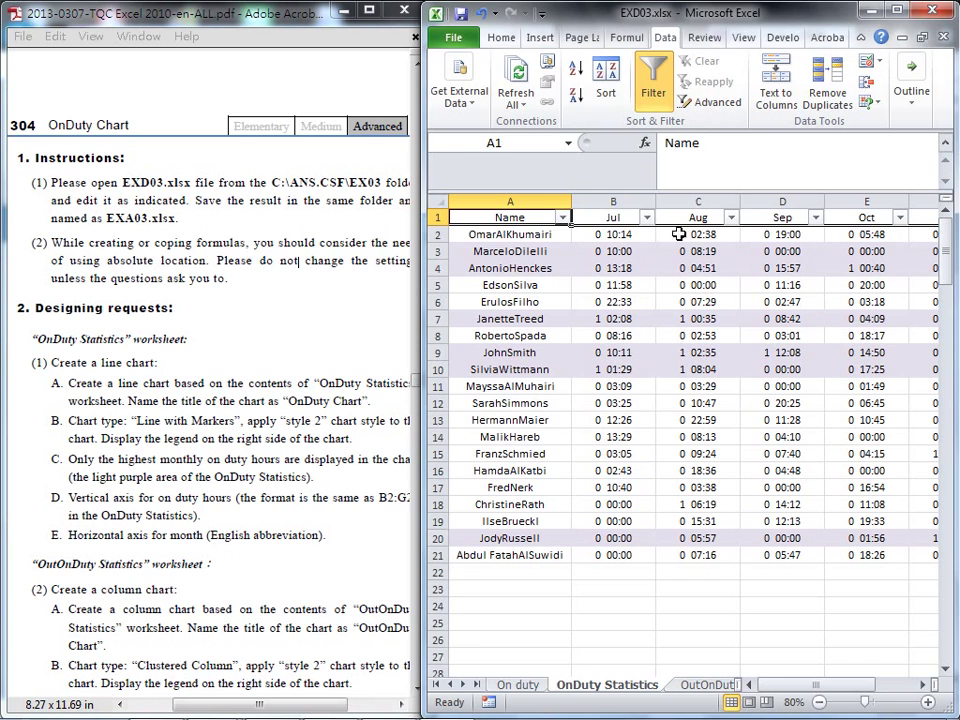
left_click(564, 218)
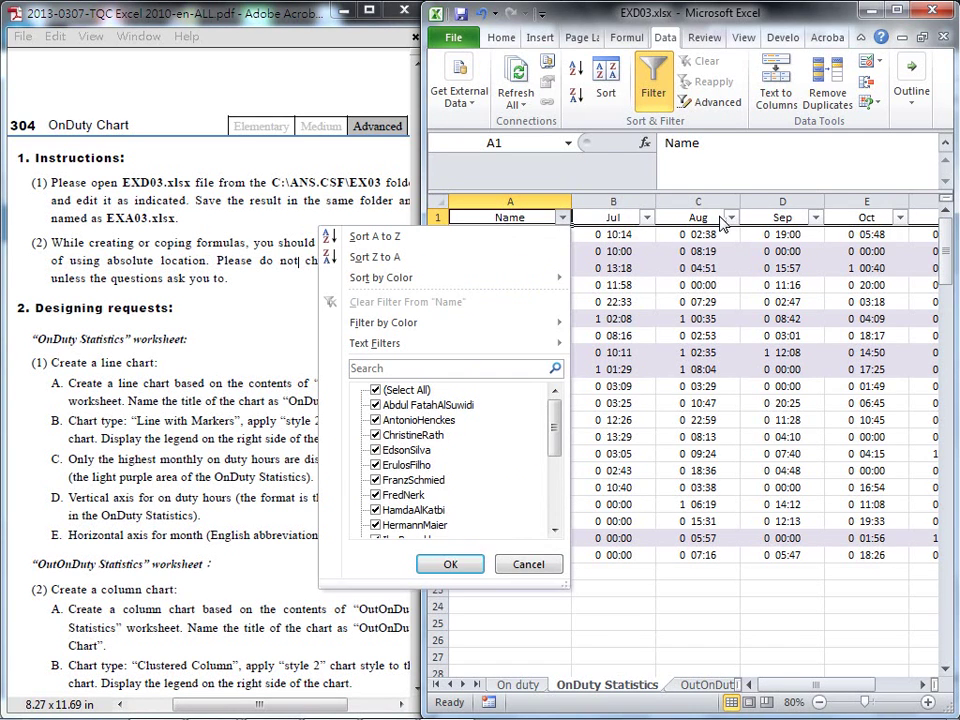
mouse_move(370, 325)
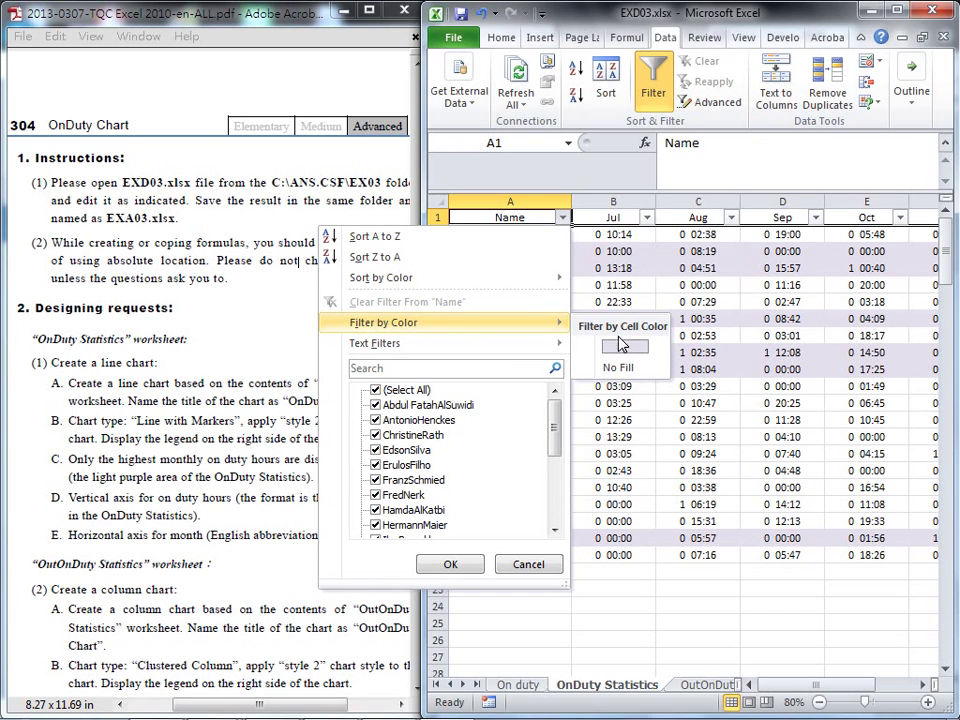
left_click(622, 348)
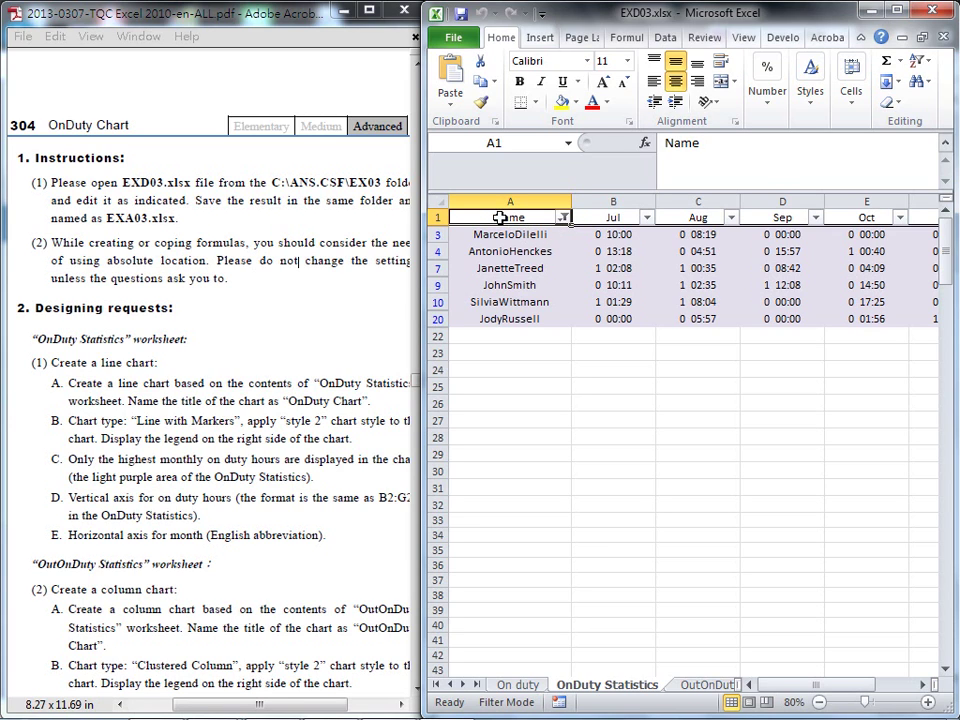
Insert a Line with Markers chart from the filtered table, including its header row and the Name through Dec columns
left_click_drag(495, 218, 843, 322)
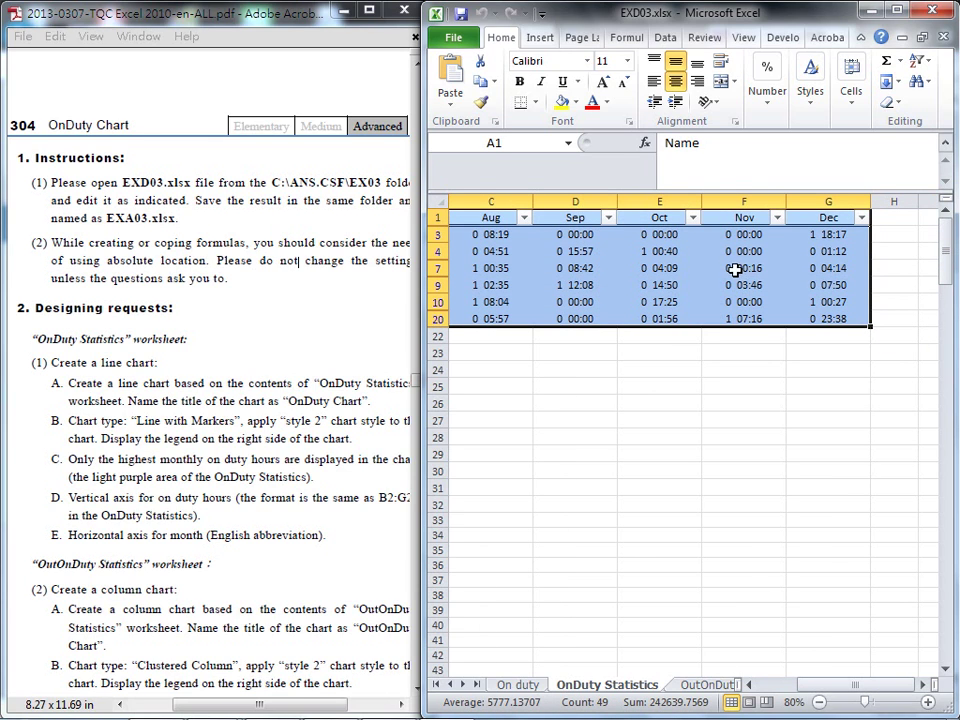
left_click(540, 38)
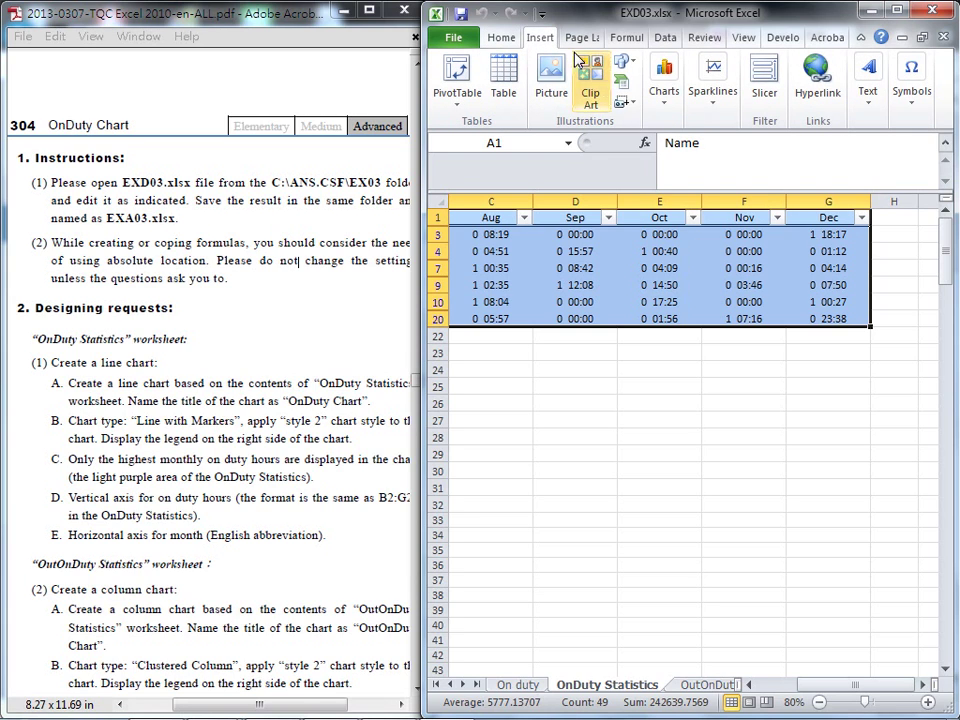
left_click(665, 115)
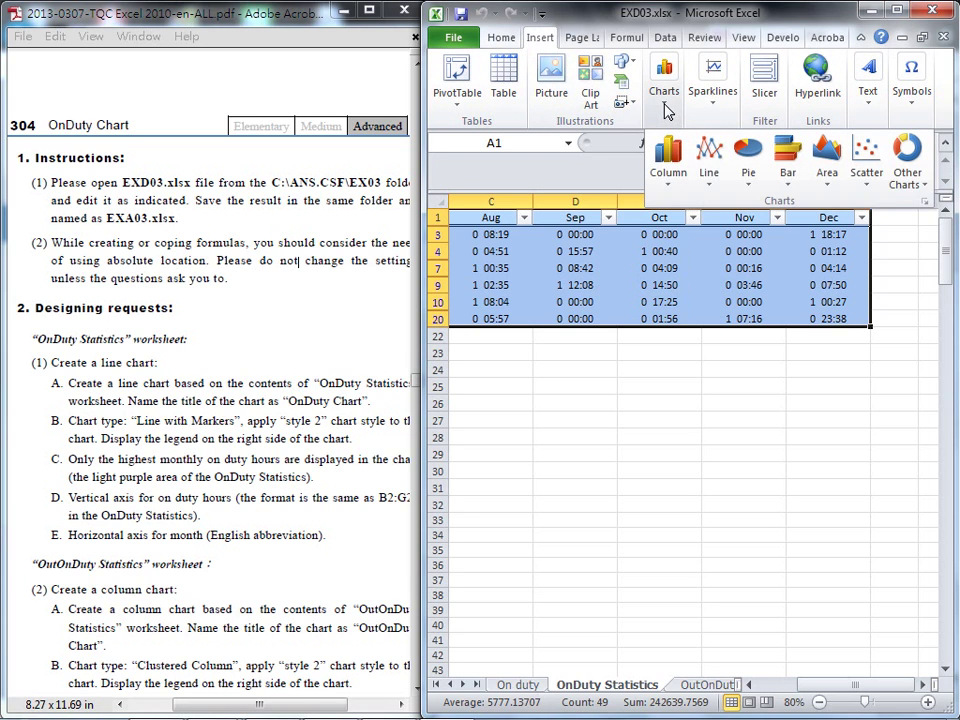
left_click(708, 182)
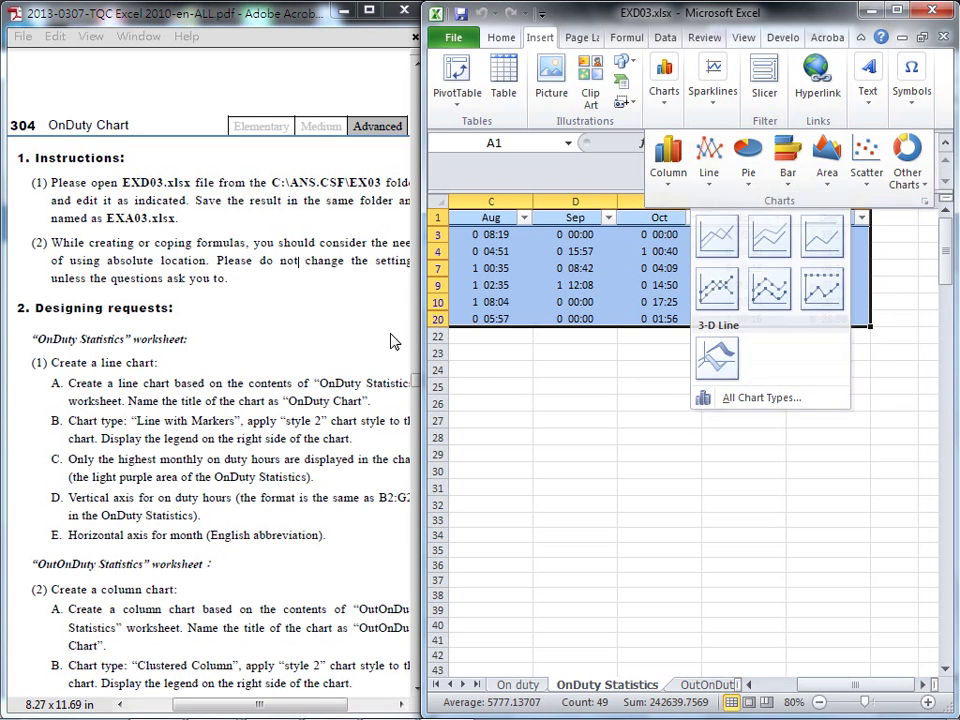
left_click(97, 410)
left_click_drag(68, 424, 238, 421)
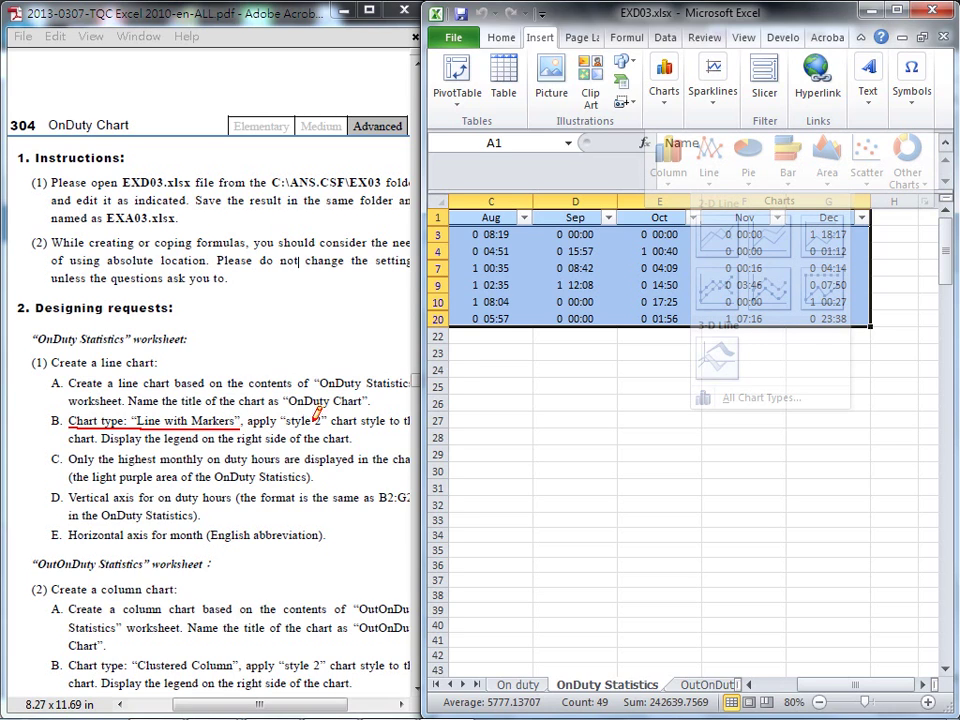
key("Escape")
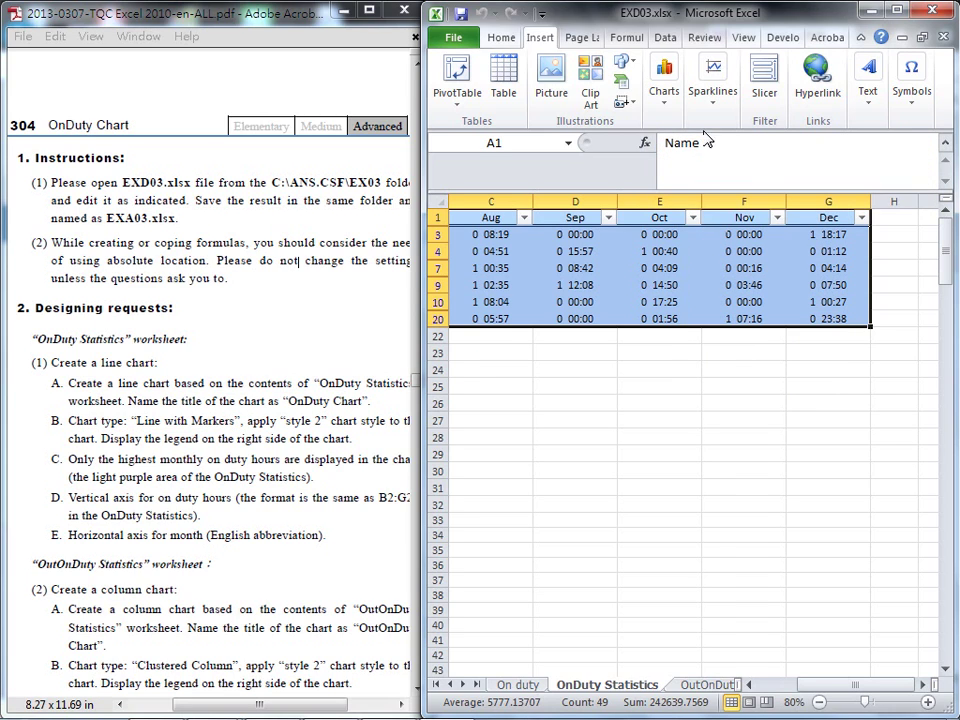
left_click(664, 88)
left_click(709, 185)
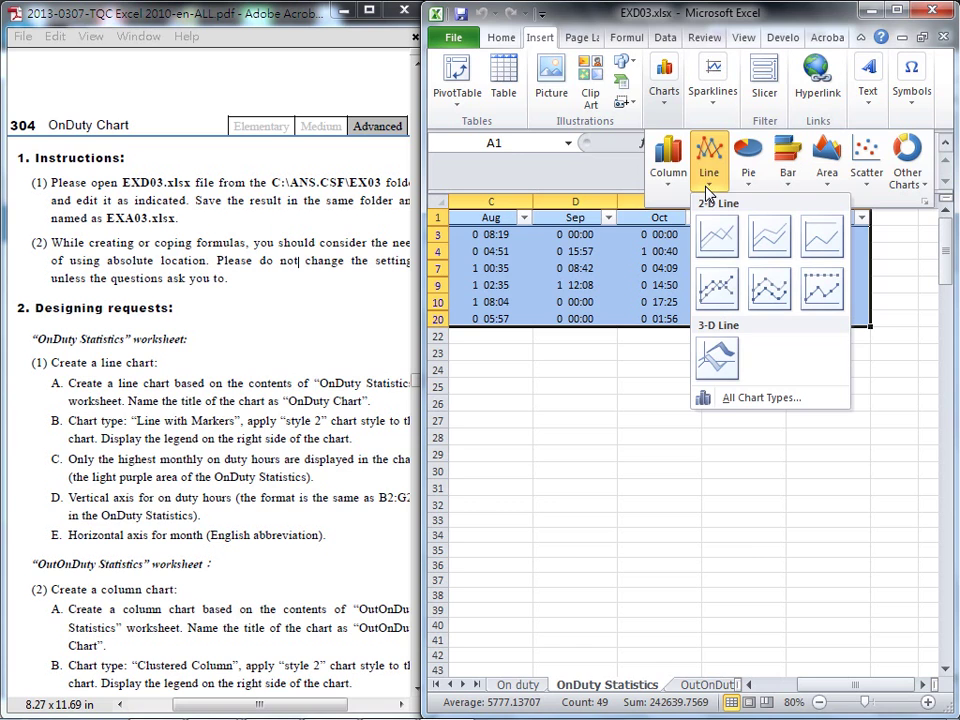
left_click(716, 293)
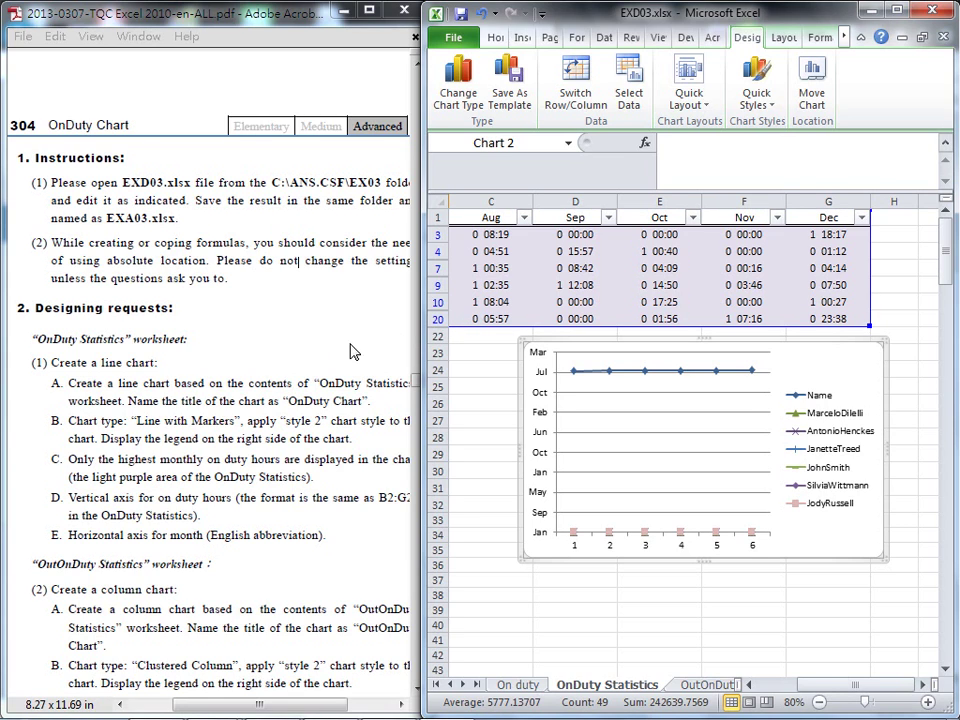
Move the line chart to a new sheet named "OnDuty Chart"
left_click_drag(270, 409, 375, 405)
left_click(818, 100)
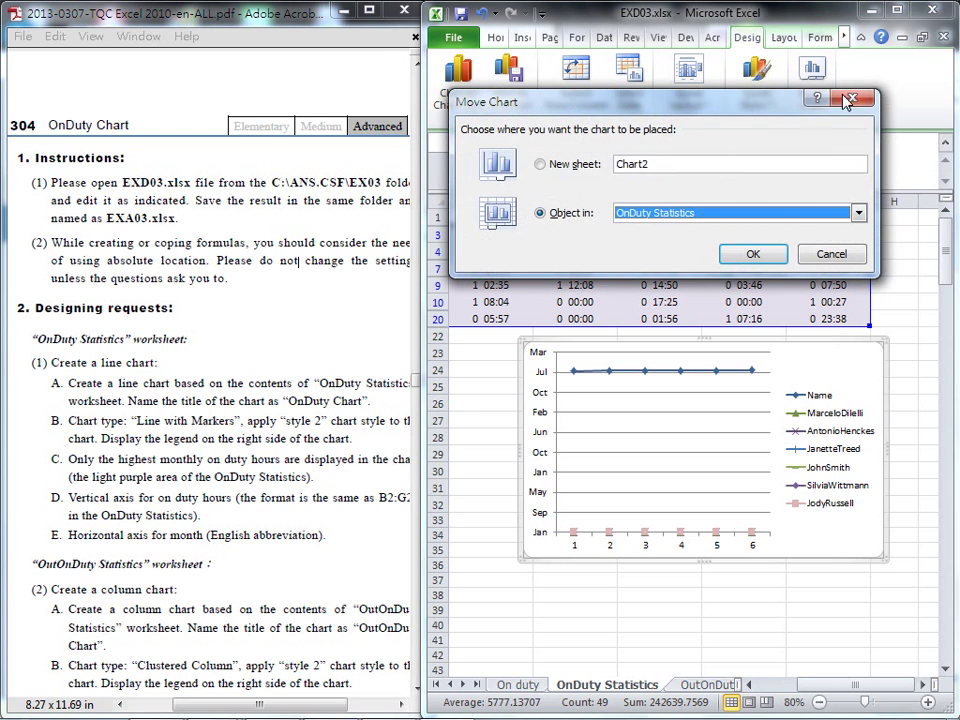
left_click_drag(792, 110, 796, 165)
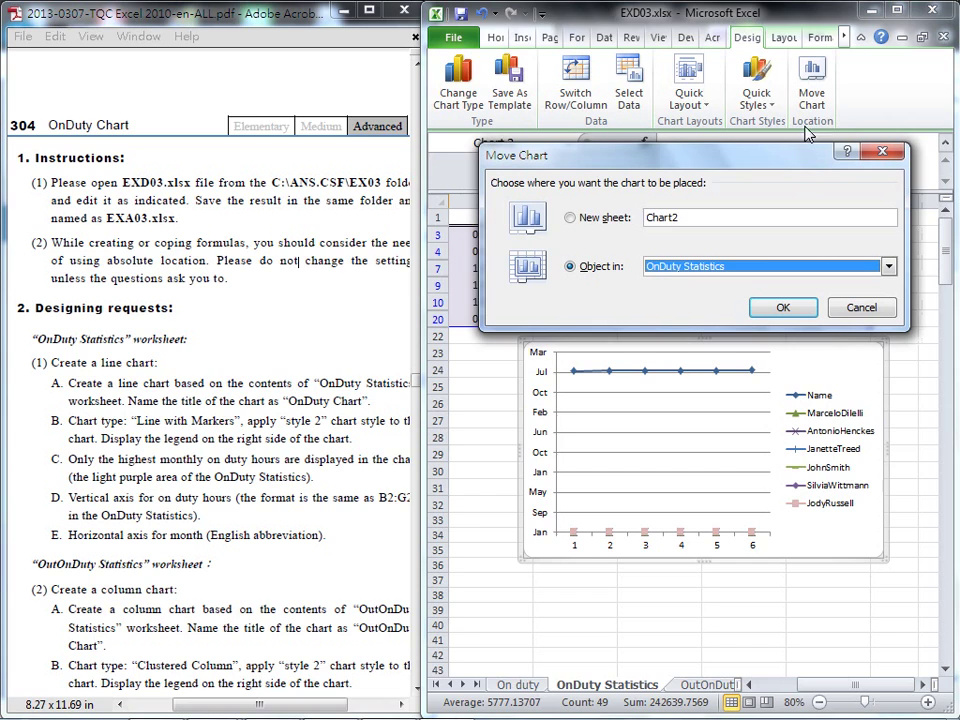
left_click(571, 219)
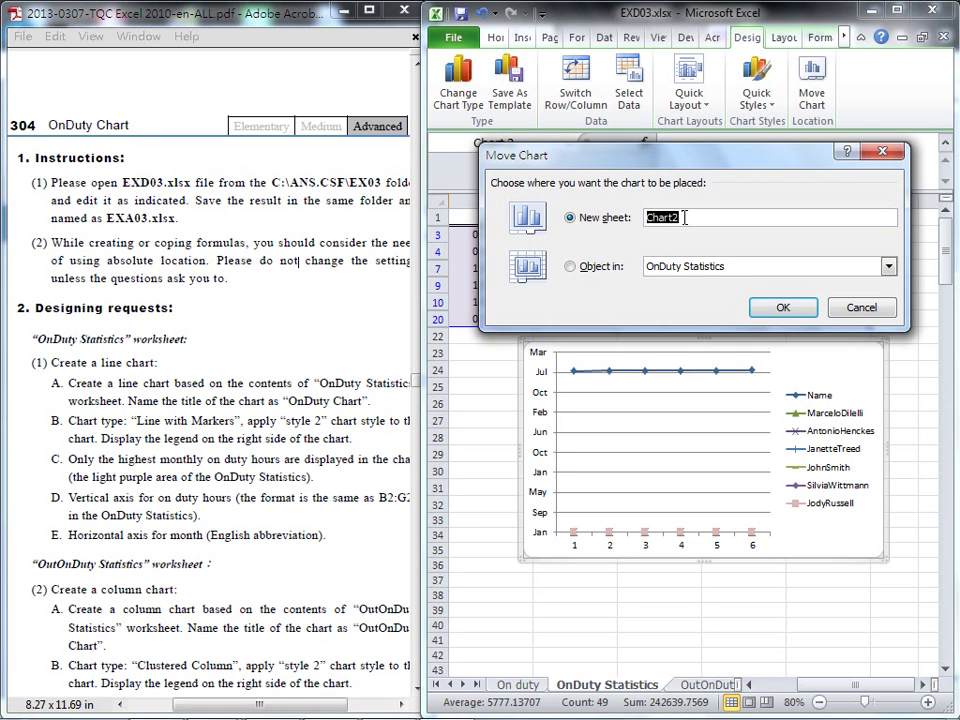
double_click(646, 219)
left_click_drag(292, 408, 310, 400)
left_click(686, 217)
double_click(686, 217)
type("OnDuty")
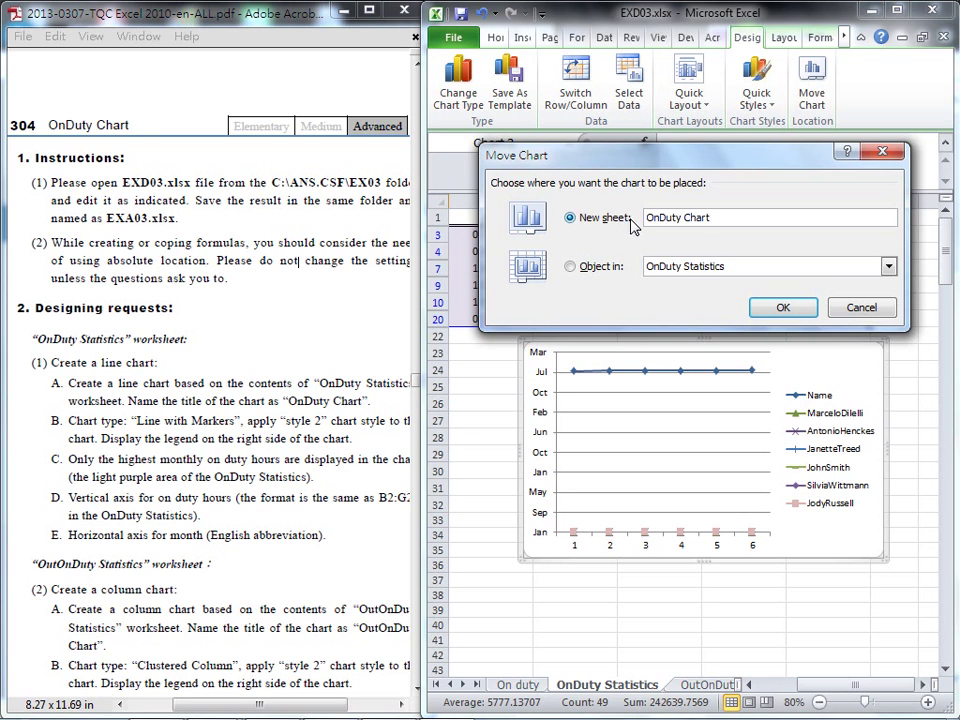
left_click(785, 306)
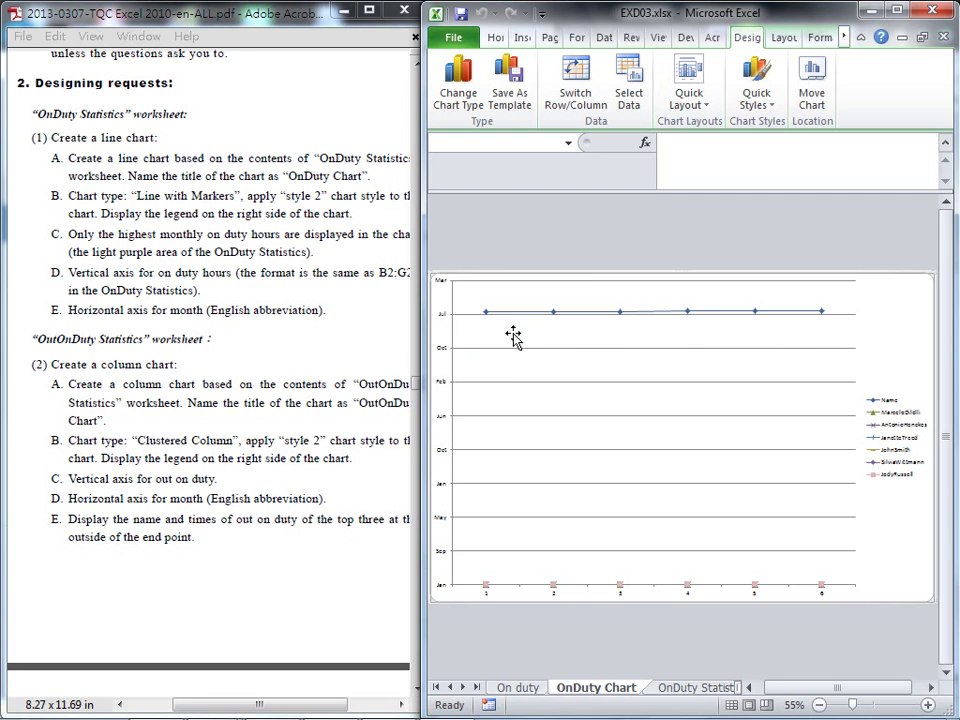
Examine the reference sample of the finished charts and the line chart's vertical and horizontal axis requirements in the exercise PDF
left_click(315, 318)
scroll(316, 318, "down", 10)
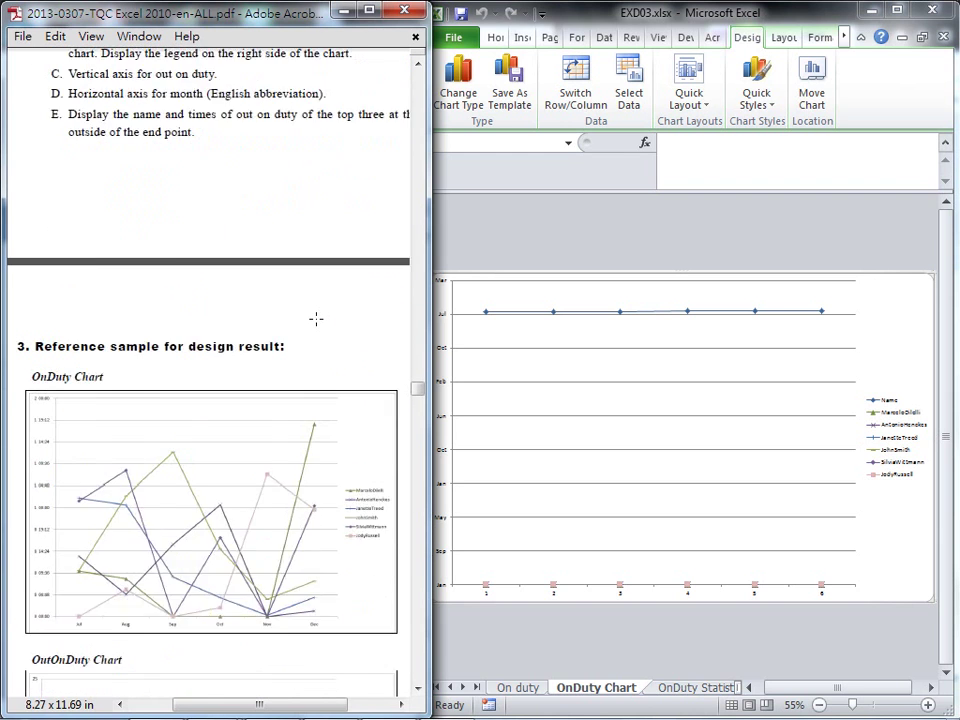
scroll(316, 318, "down", 3)
scroll(316, 318, "up", 15)
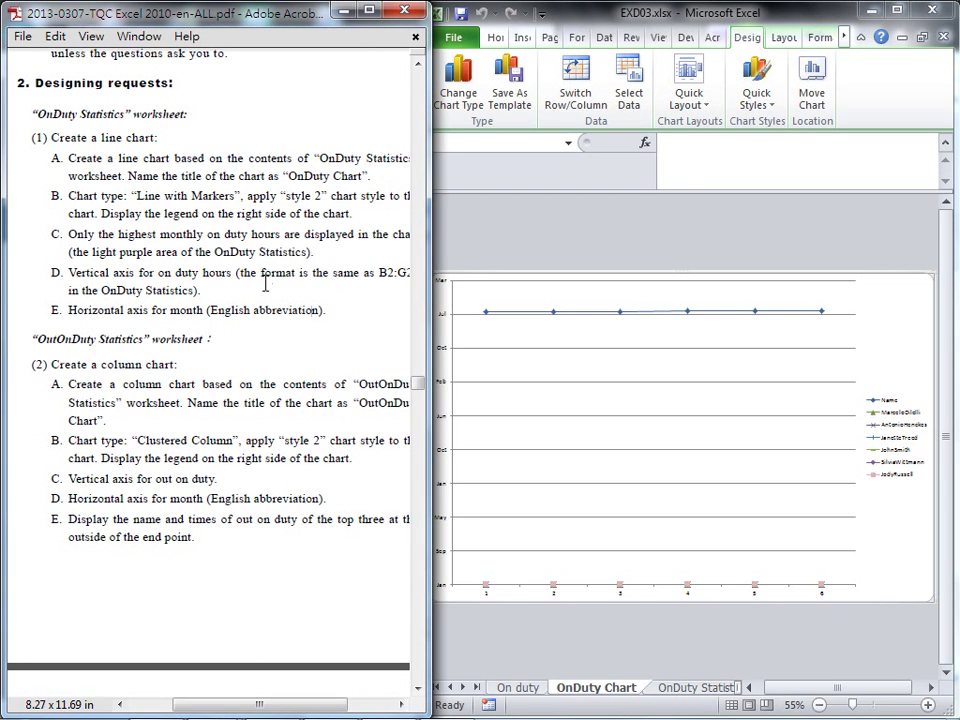
left_click_drag(69, 279, 175, 278)
left_click_drag(70, 317, 209, 318)
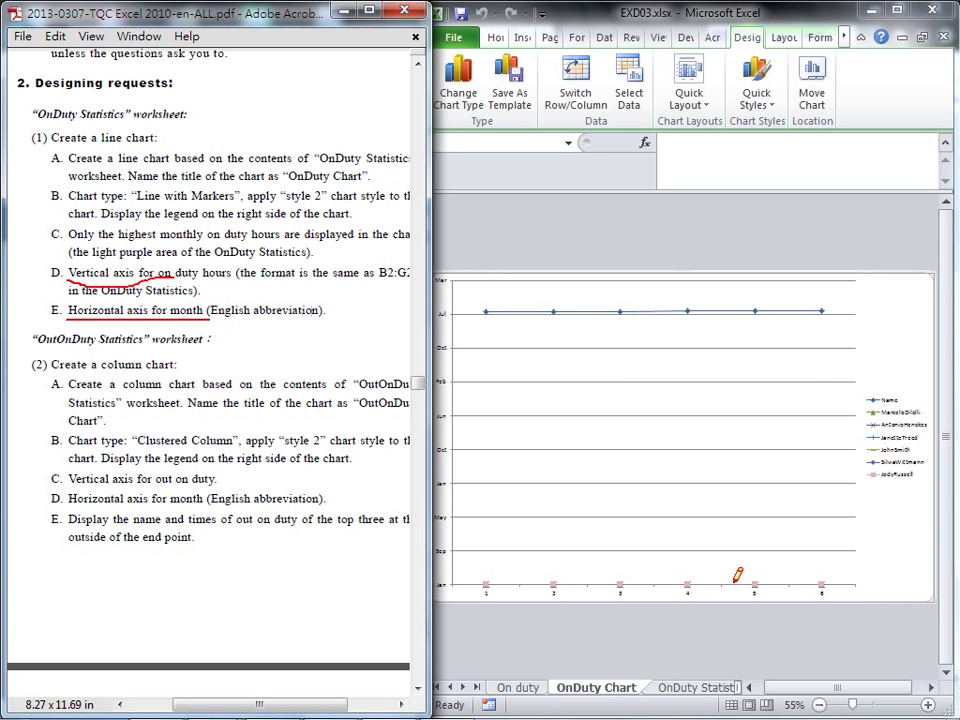
key("Escape")
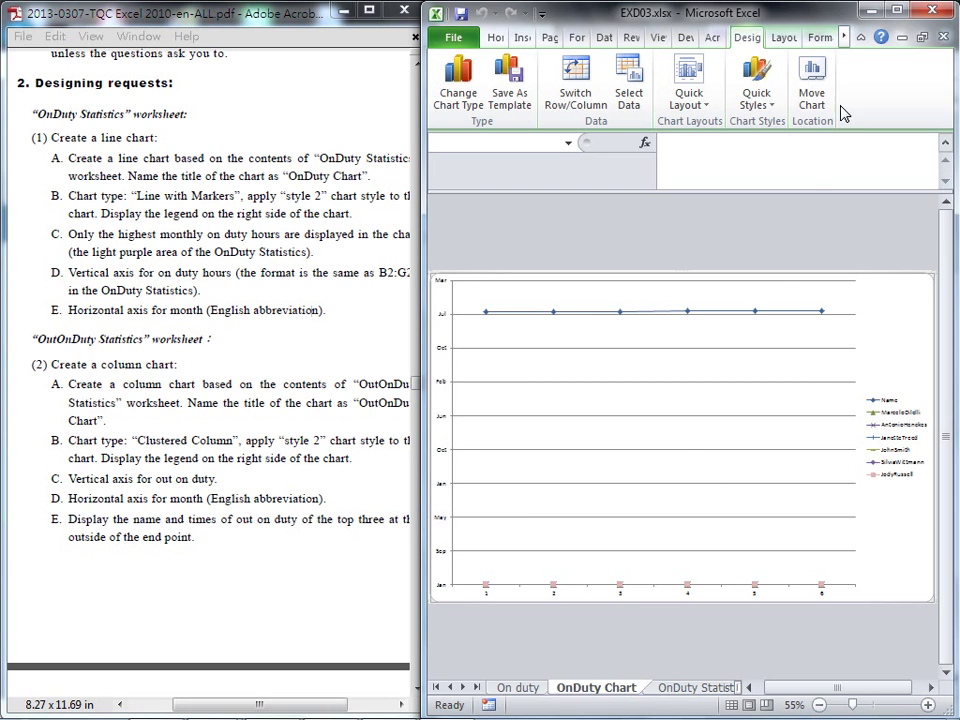
Maximize the workbook window and remove the "Name" series from the line chart's data source
double_click(625, 14)
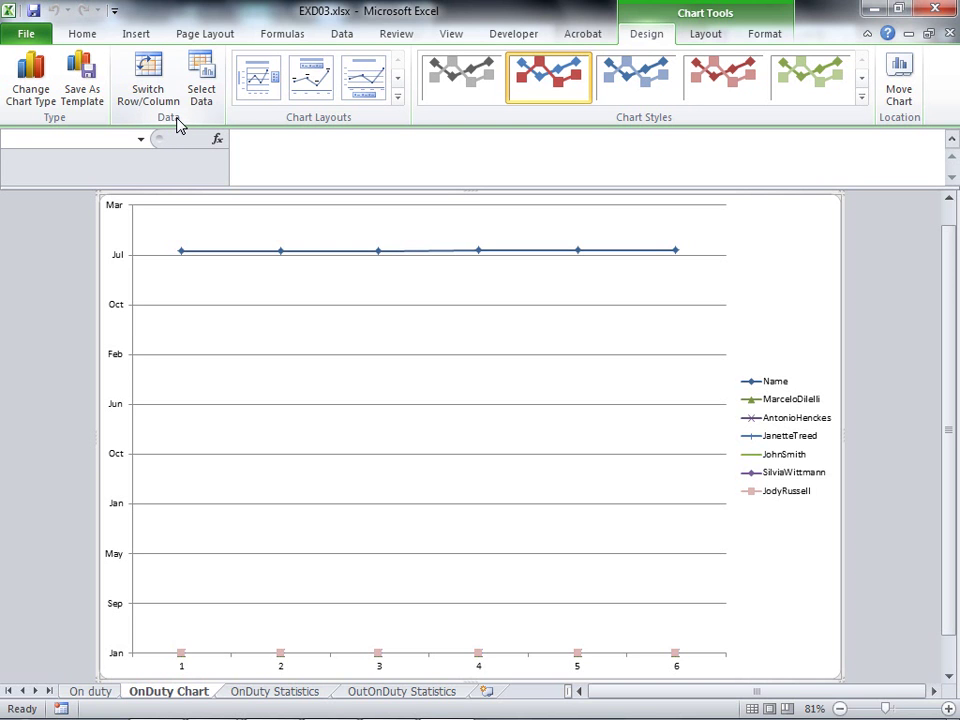
left_click(205, 90)
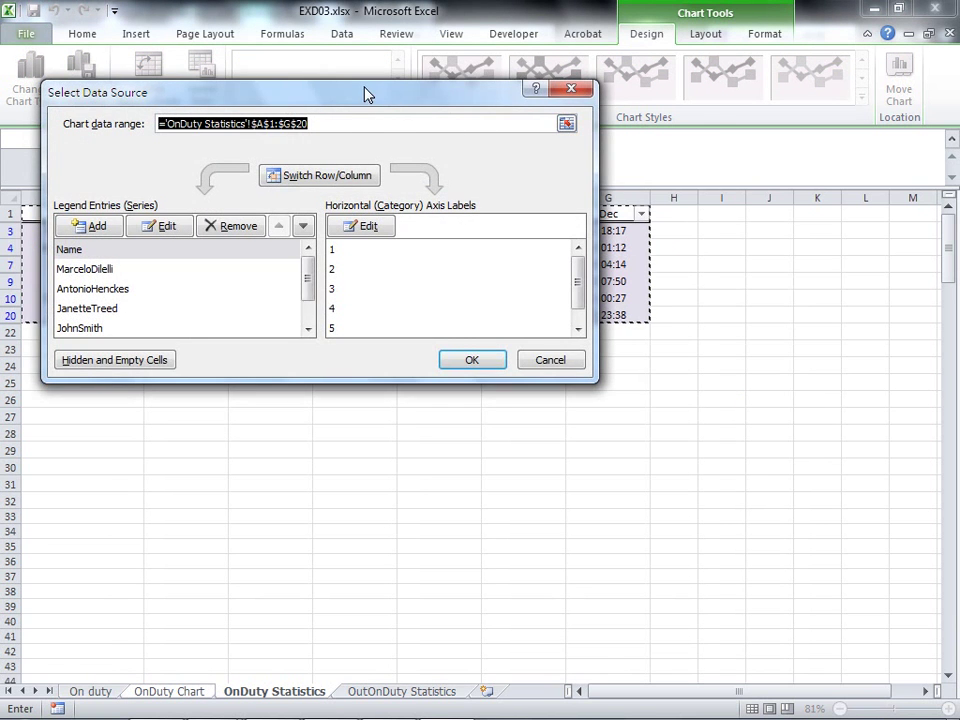
left_click_drag(365, 94, 679, 195)
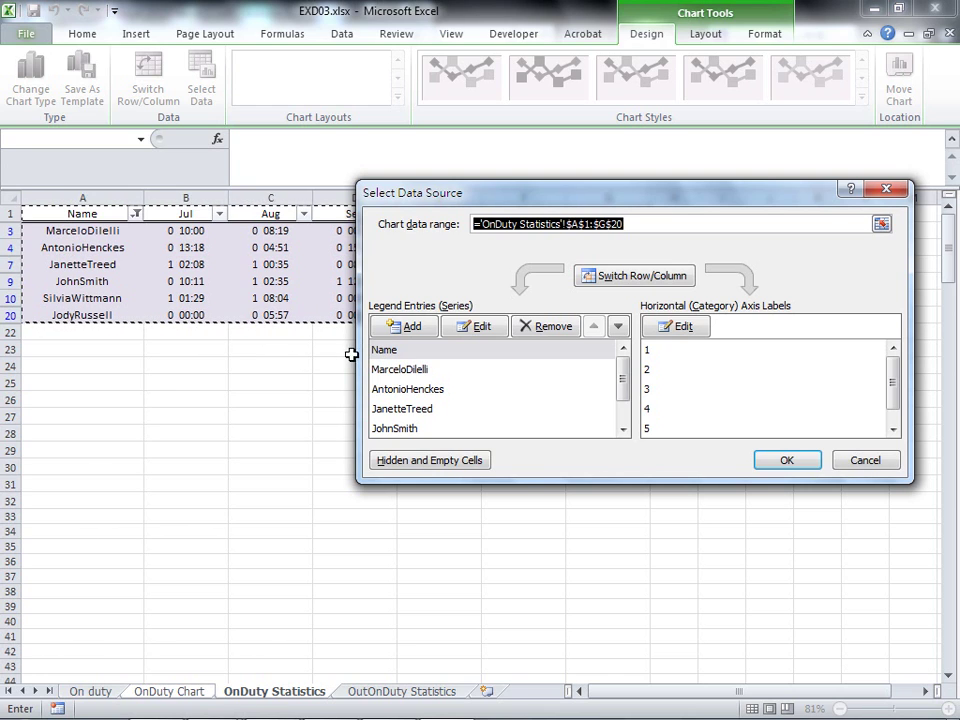
left_click(389, 352)
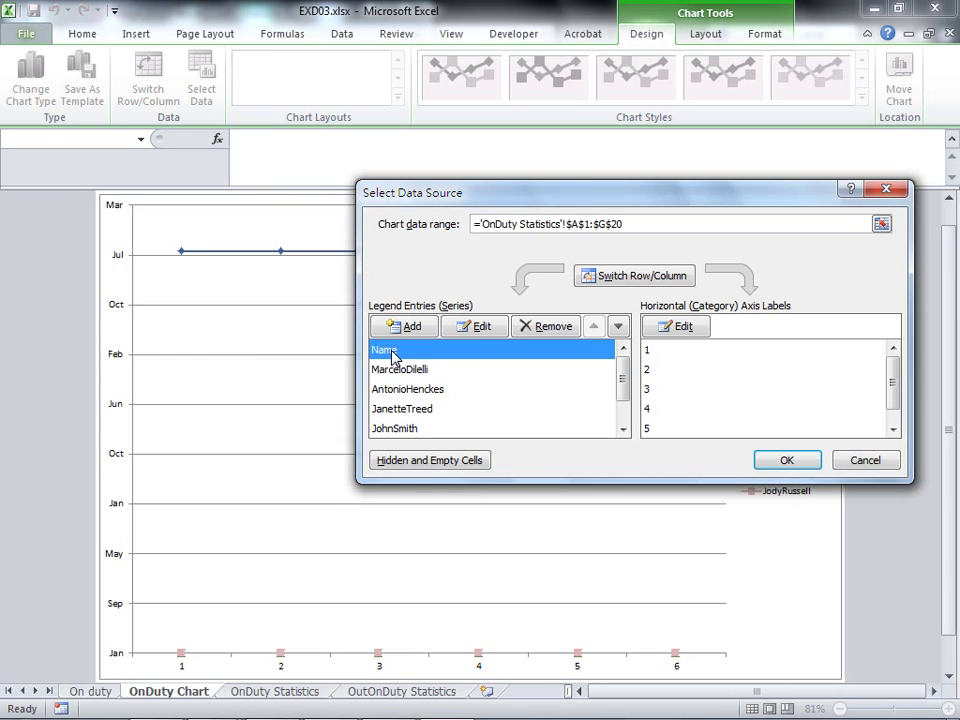
left_click(554, 328)
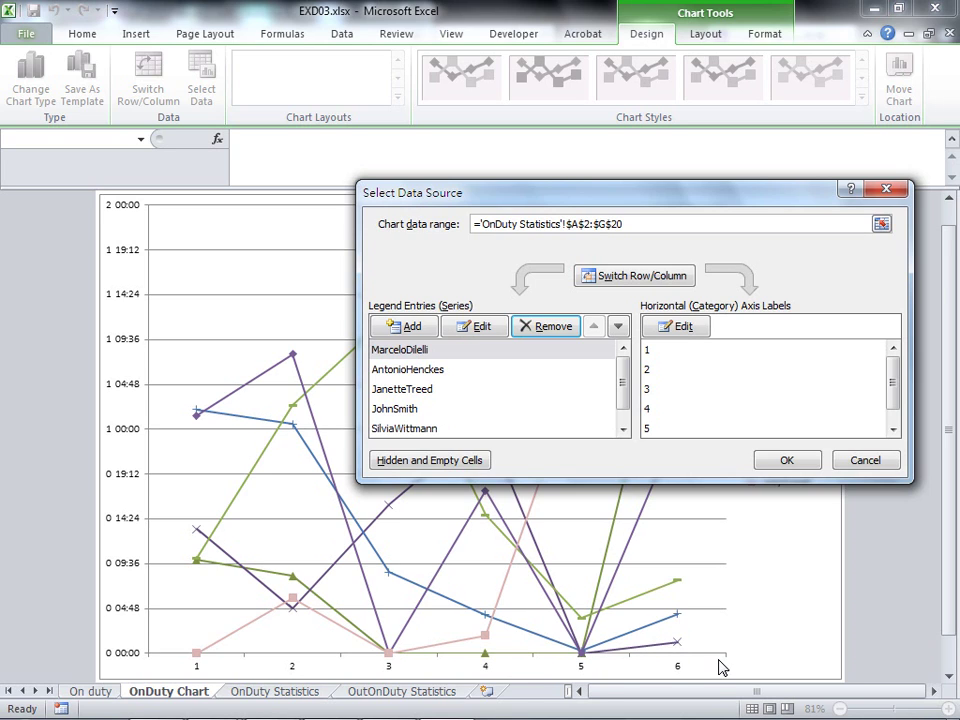
Set the line chart's horizontal axis labels to the month headers in B1:G1 of OnDuty Statistics and confirm the data source
left_click(686, 328)
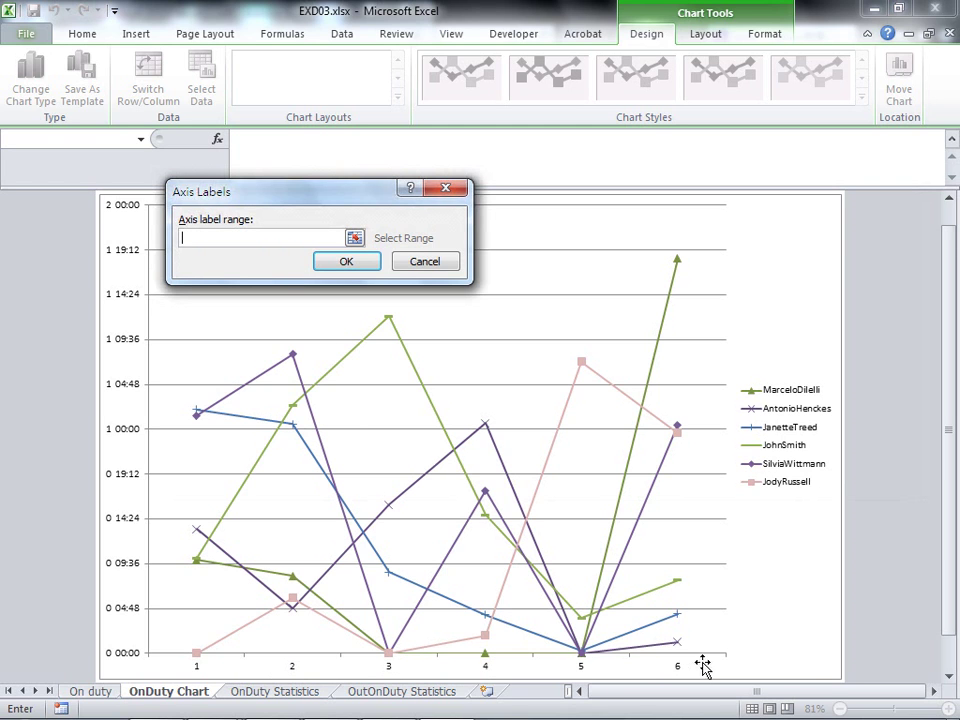
left_click(282, 694)
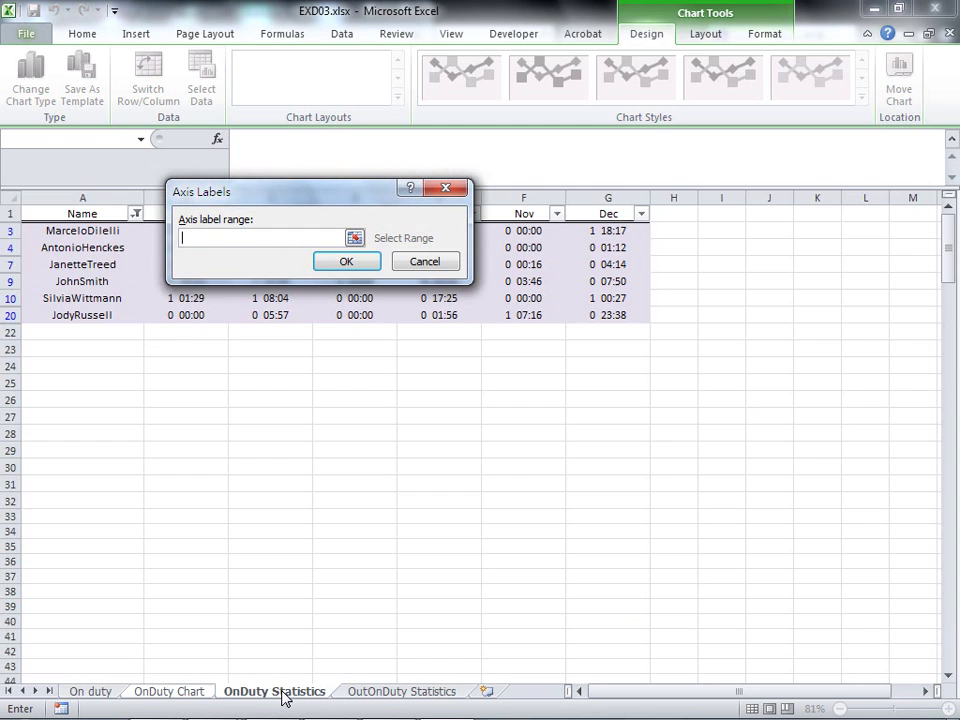
left_click_drag(276, 195, 277, 378)
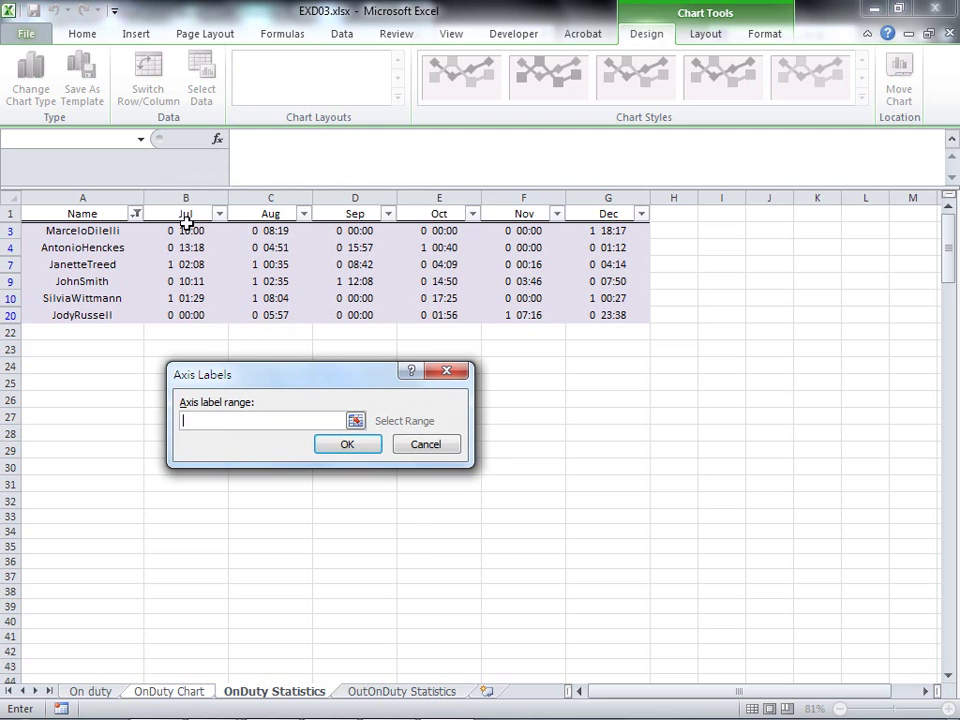
left_click_drag(181, 214, 590, 216)
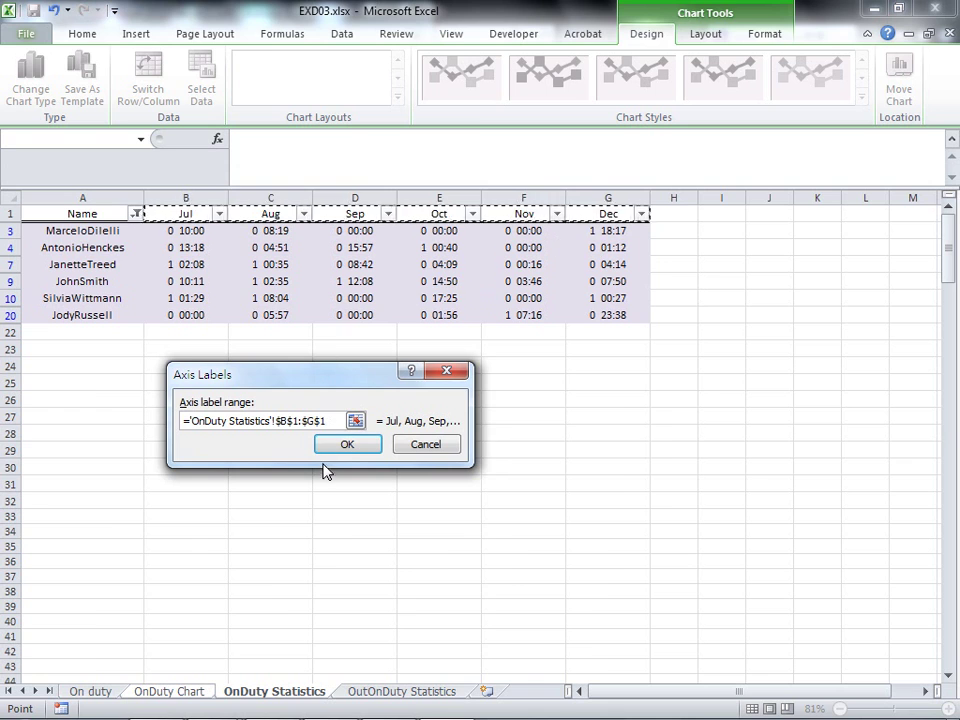
left_click(345, 446)
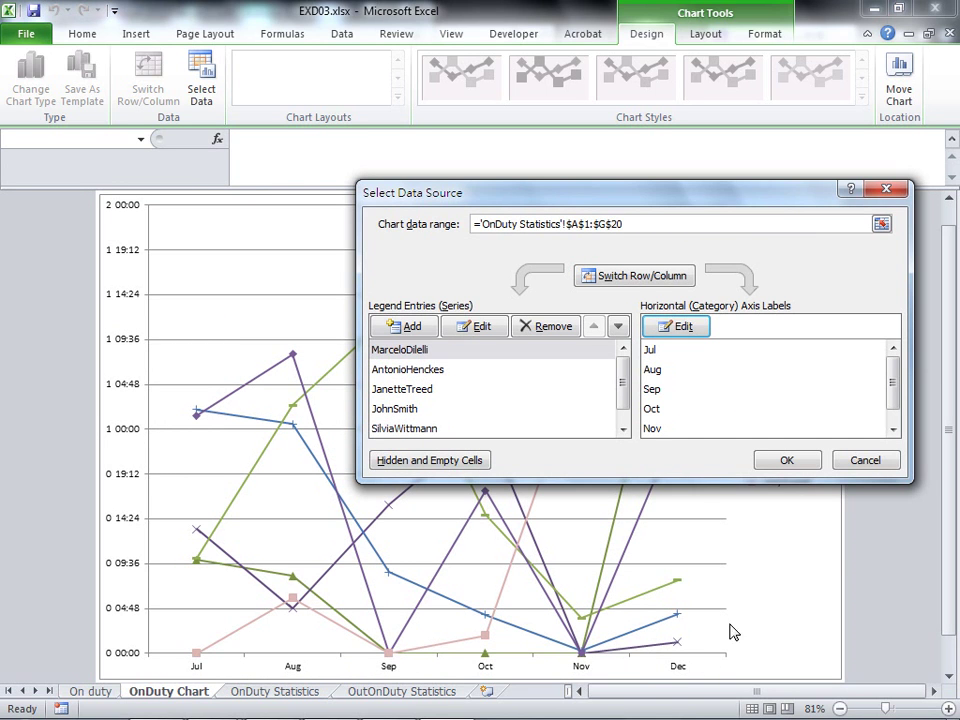
left_click(790, 461)
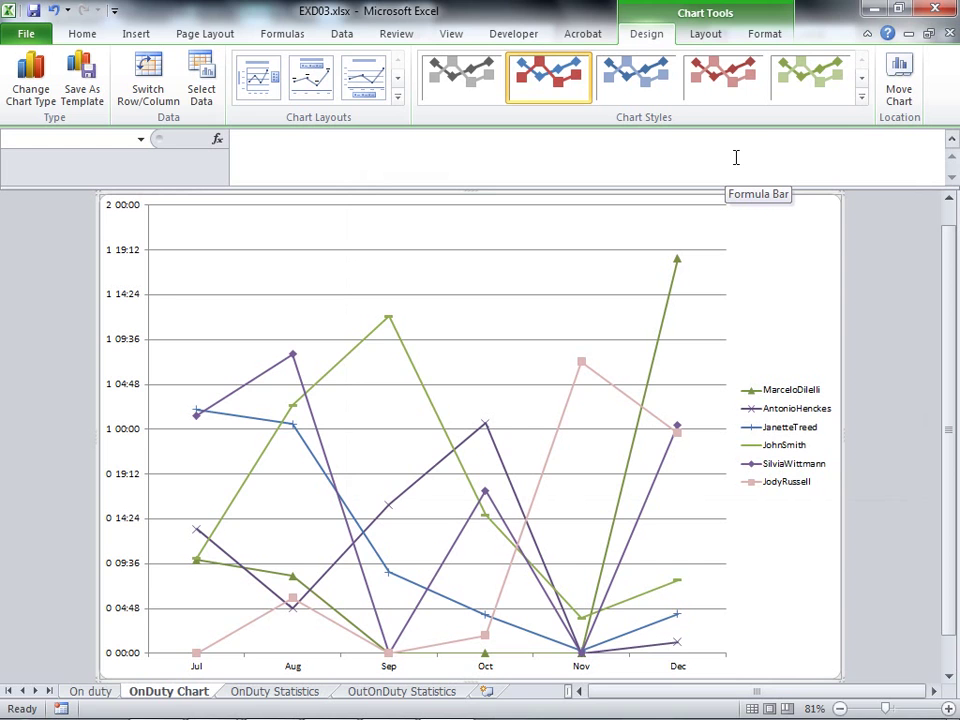
Compare the line chart's title, type, style and legend placement with the requirements in the exercise PDF
left_click(898, 9)
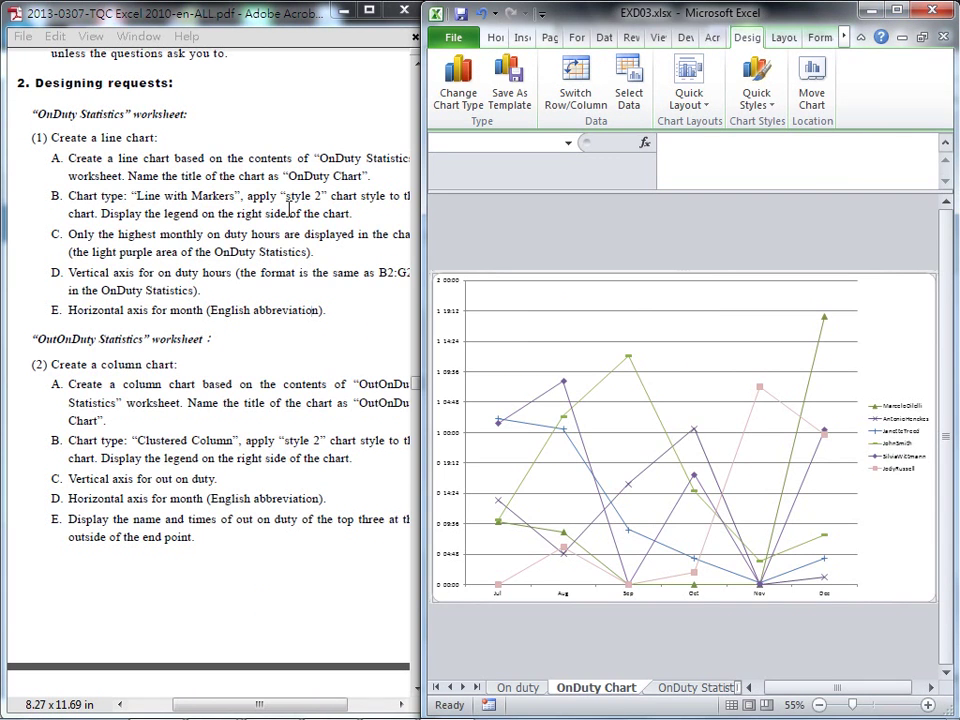
left_click_drag(421, 400, 431, 400)
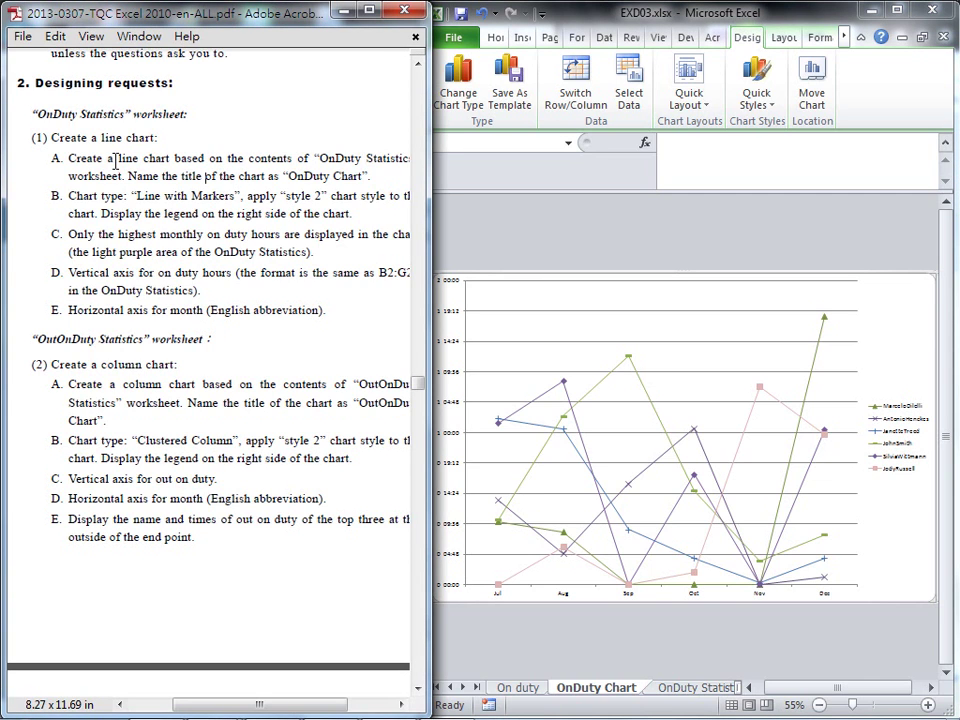
left_click_drag(117, 165, 207, 162)
left_click_drag(267, 181, 373, 180)
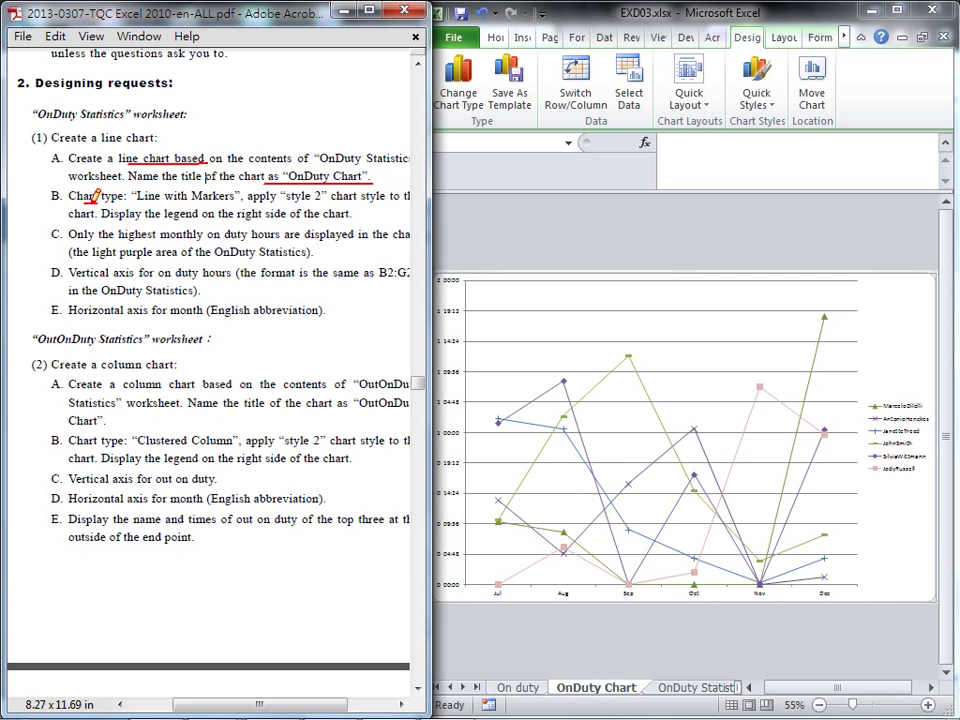
left_click_drag(95, 199, 346, 200)
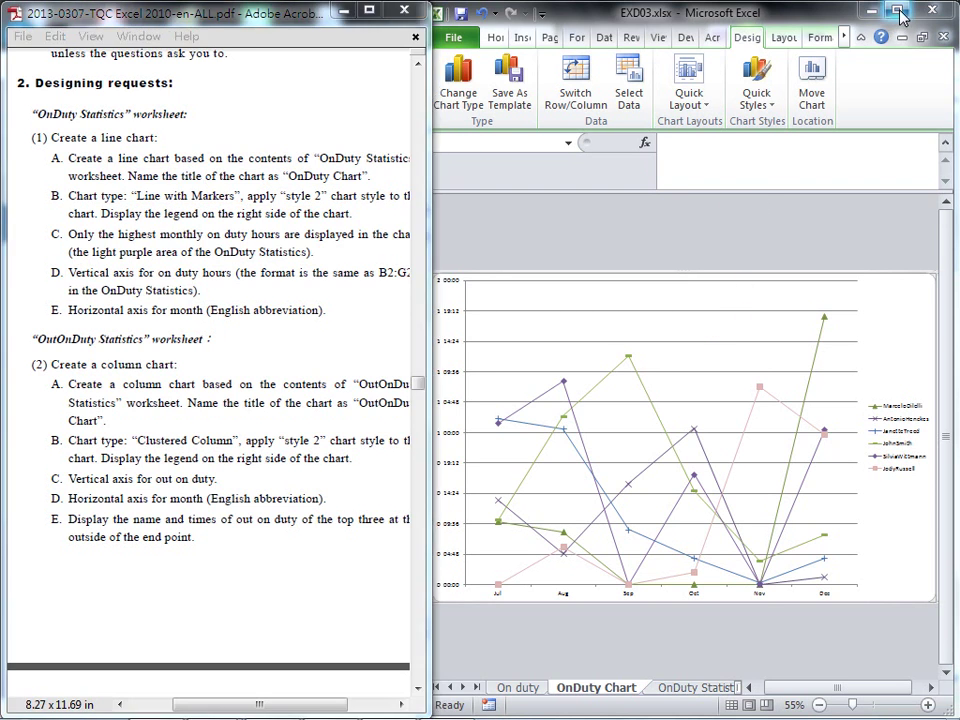
double_click(650, 12)
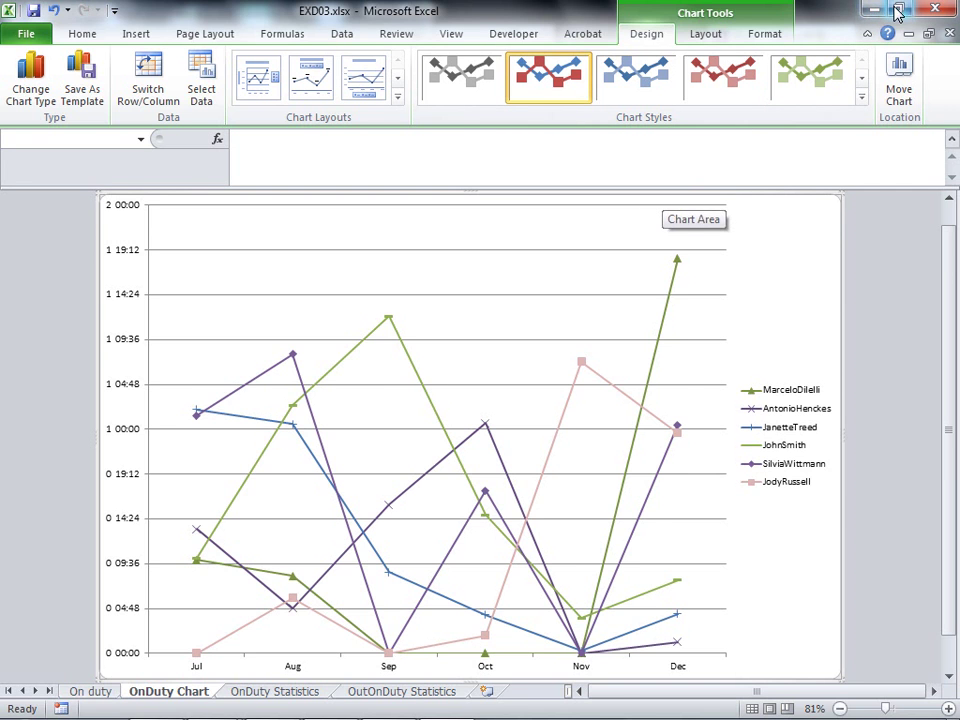
double_click(668, 10)
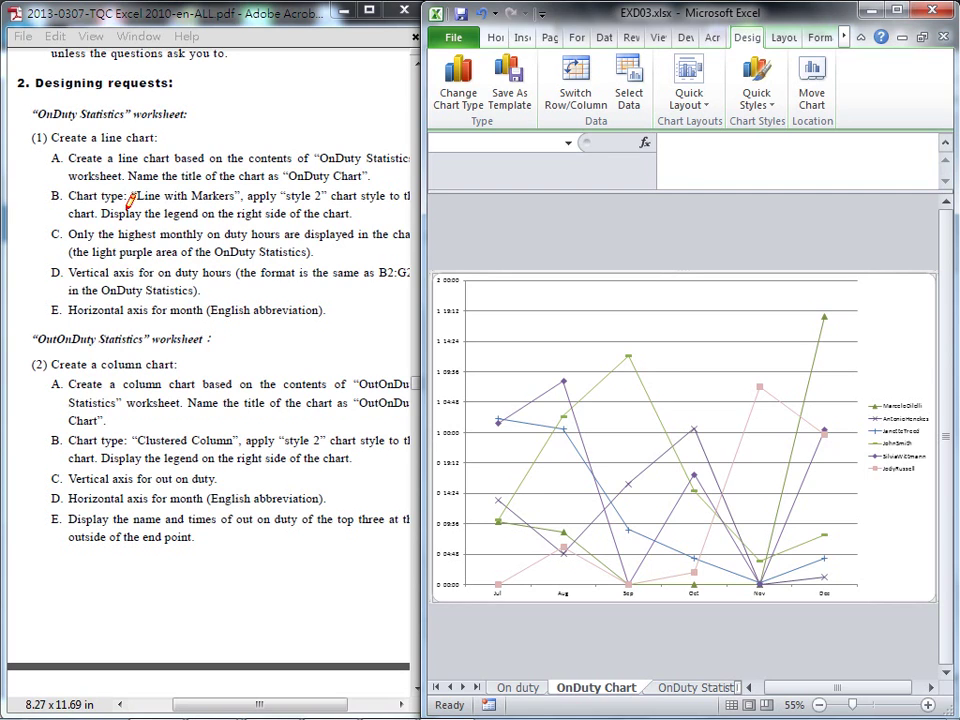
left_click_drag(103, 212, 344, 212)
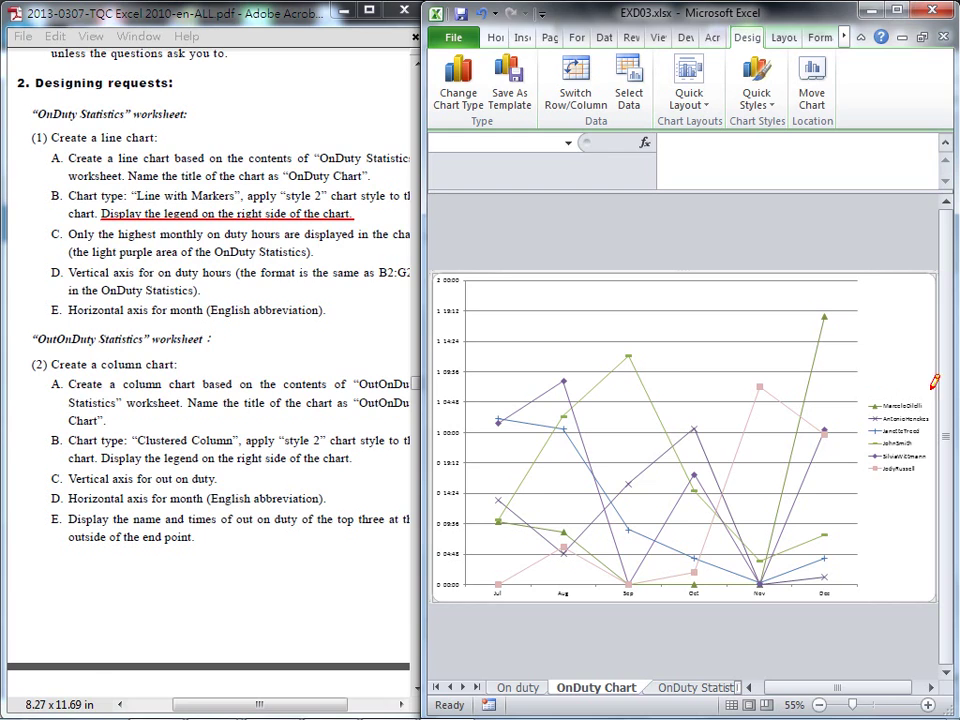
mouse_move(862, 380)
left_mouse_down()
mouse_move(928, 440)
mouse_move(868, 398)
left_mouse_up()
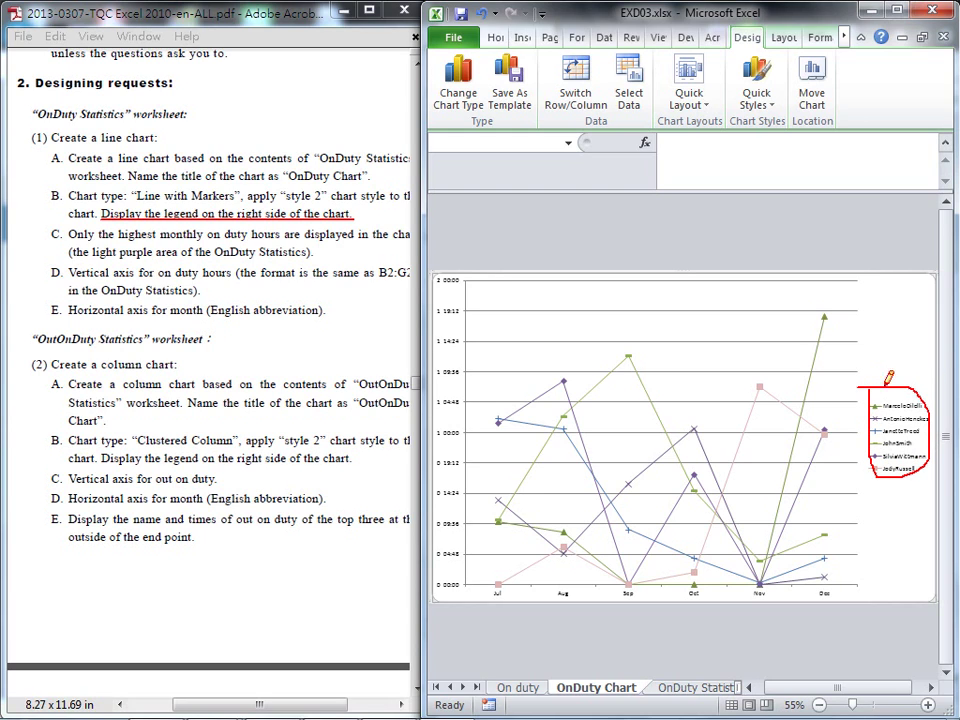
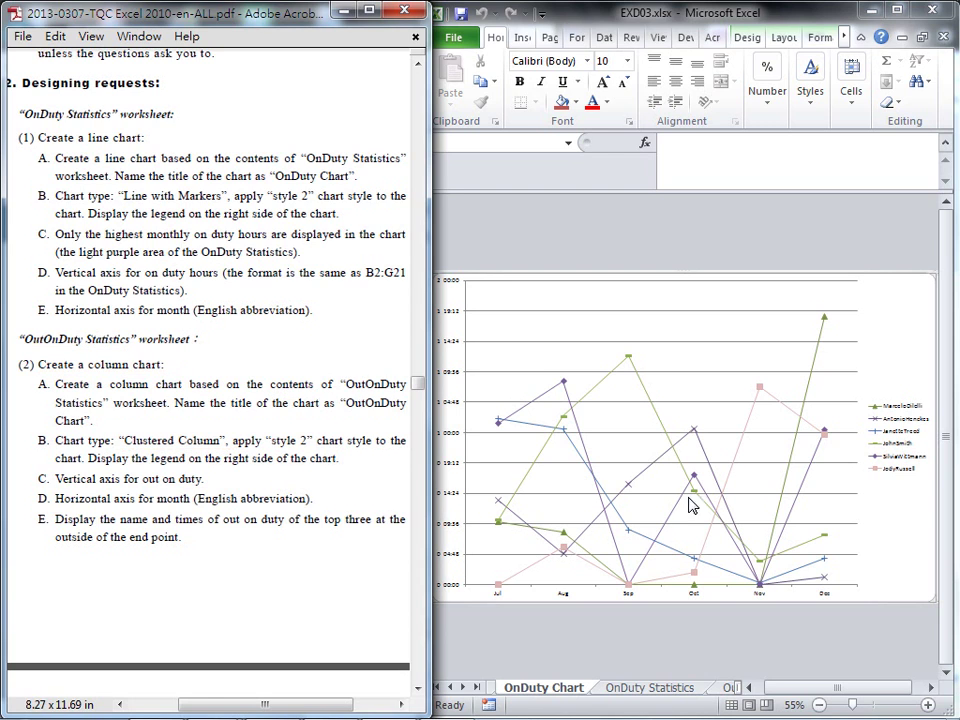
Insert a 2-D Clustered Column chart from the OutOnDuty Statistics table A1:G21, covering the Name through Dec columns
left_click(729, 688)
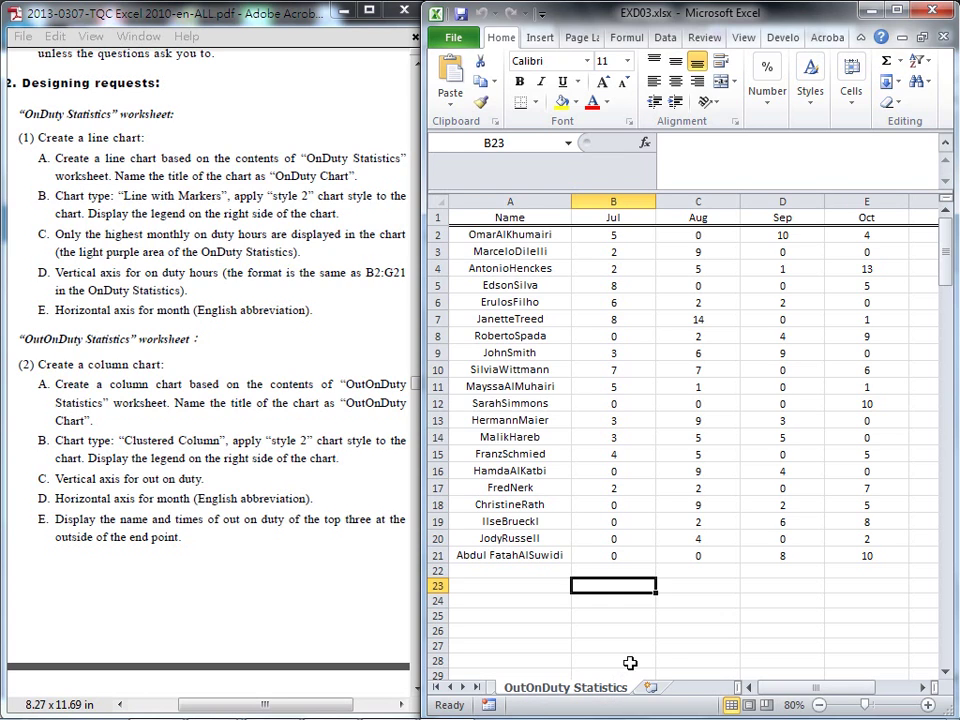
left_click_drag(474, 215, 840, 555)
left_click_drag(817, 692, 761, 680)
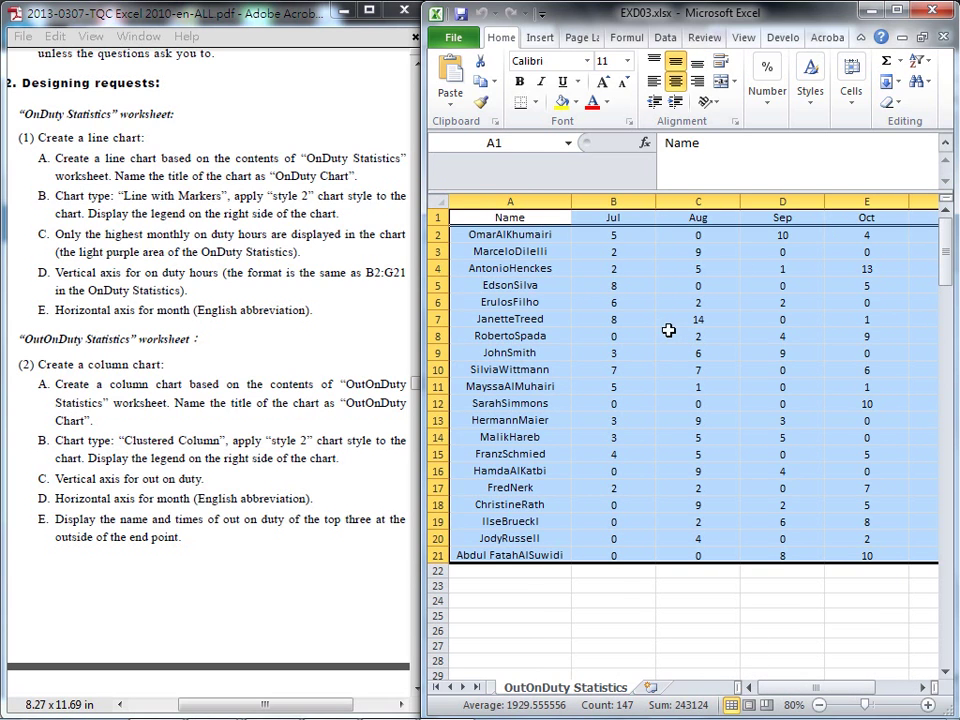
left_click(540, 40)
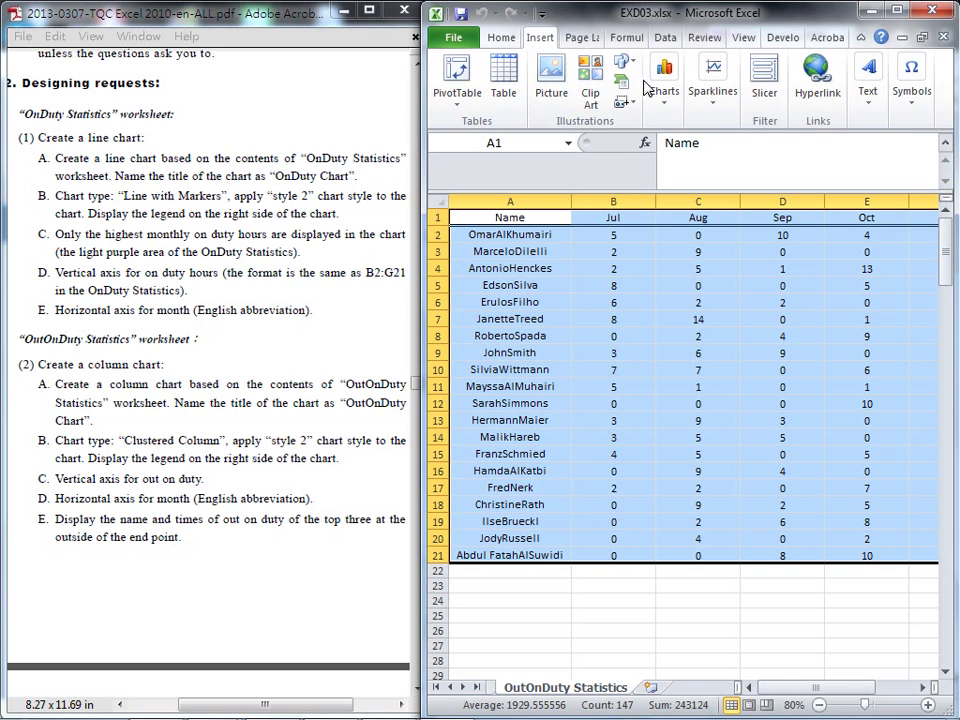
left_click(662, 92)
left_click(668, 172)
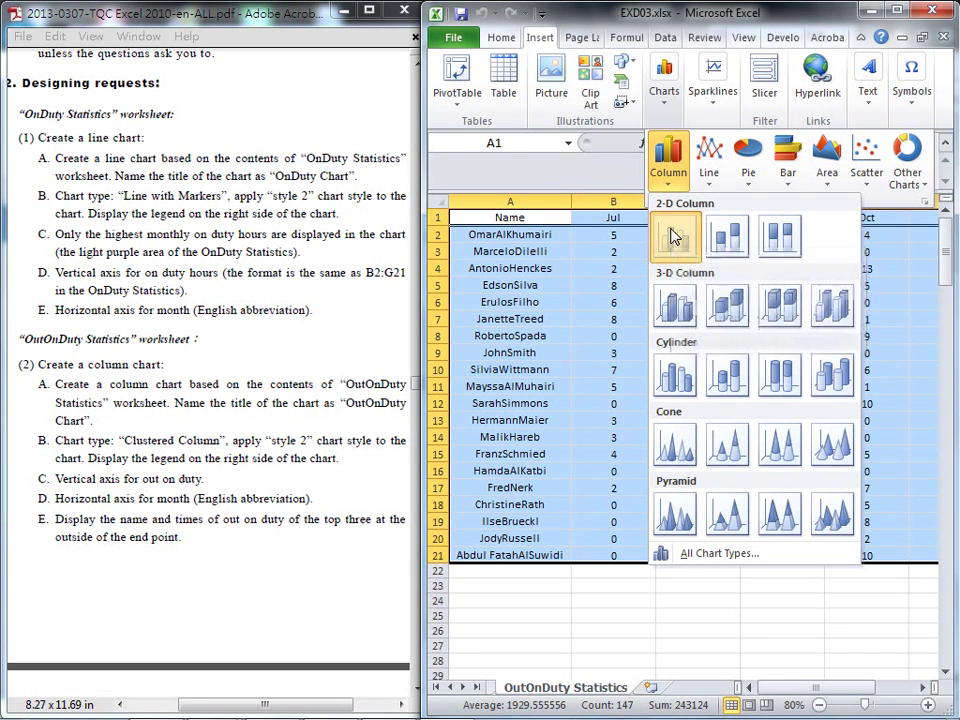
left_click(673, 235)
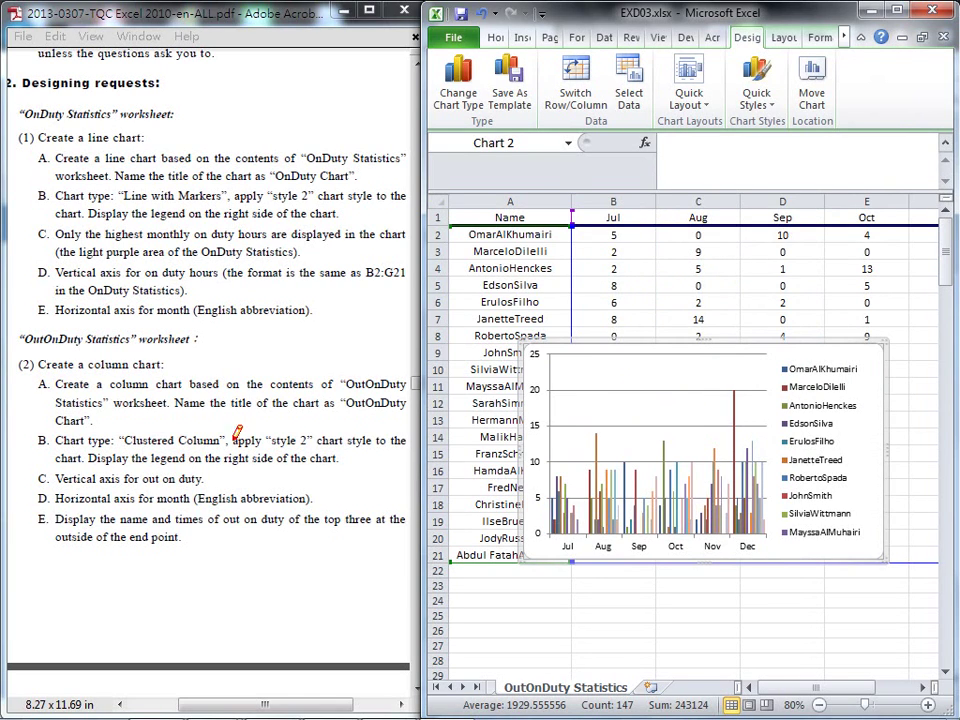
Check the required chart type and title in the PDF and move the column chart to a new sheet named "OutOnDuty Chart"
left_click_drag(126, 446, 228, 447)
left_click_drag(346, 408, 408, 408)
left_click(812, 95)
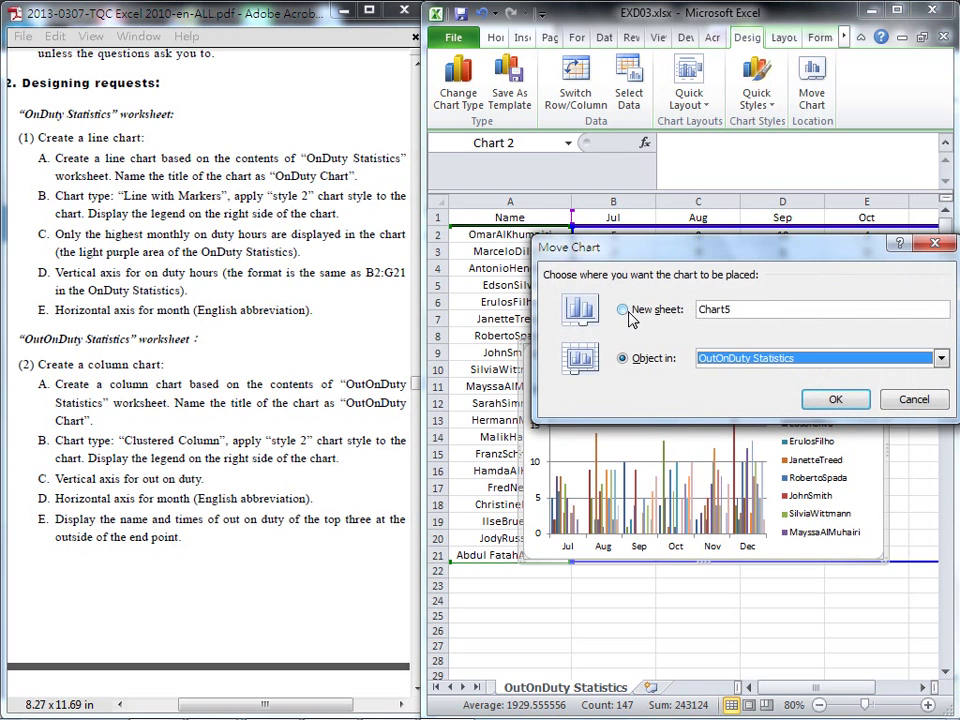
left_click(630, 309)
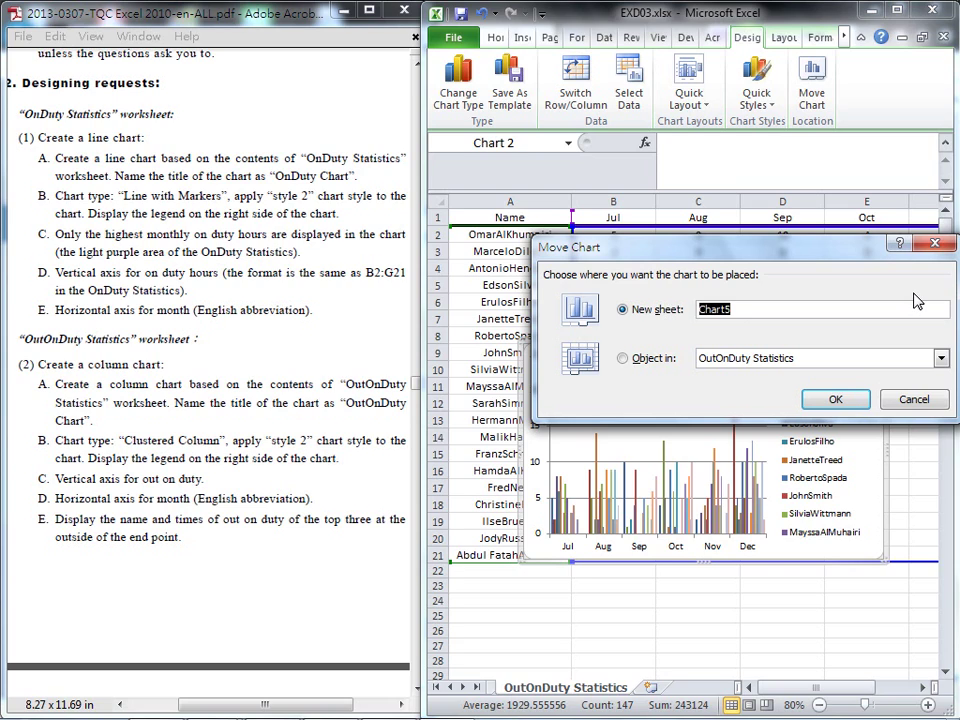
type("OutOnDuty")
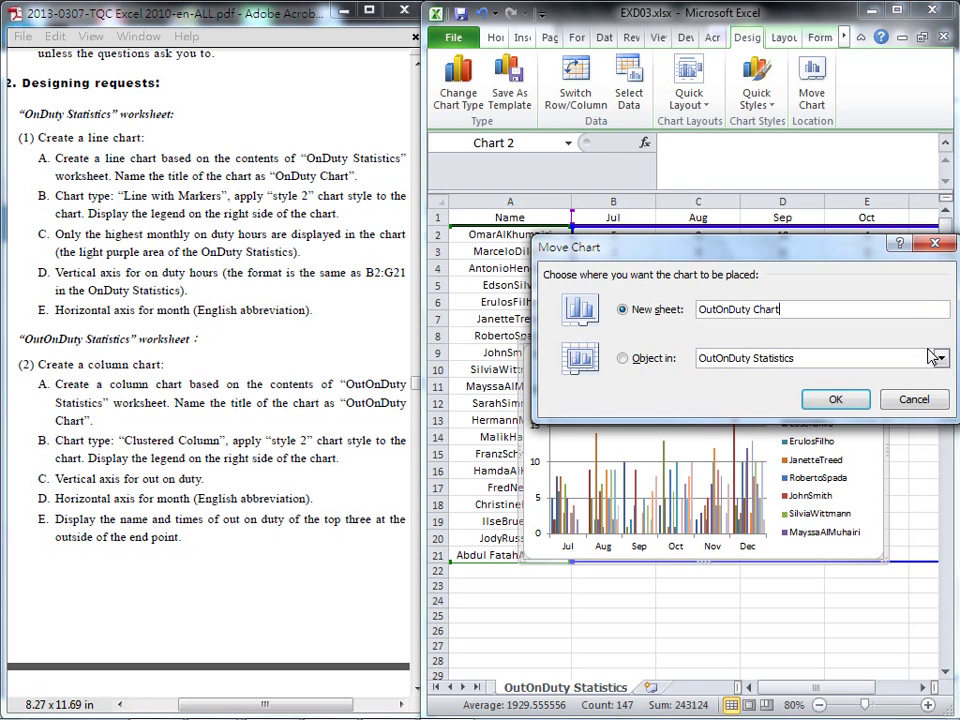
left_click(830, 400)
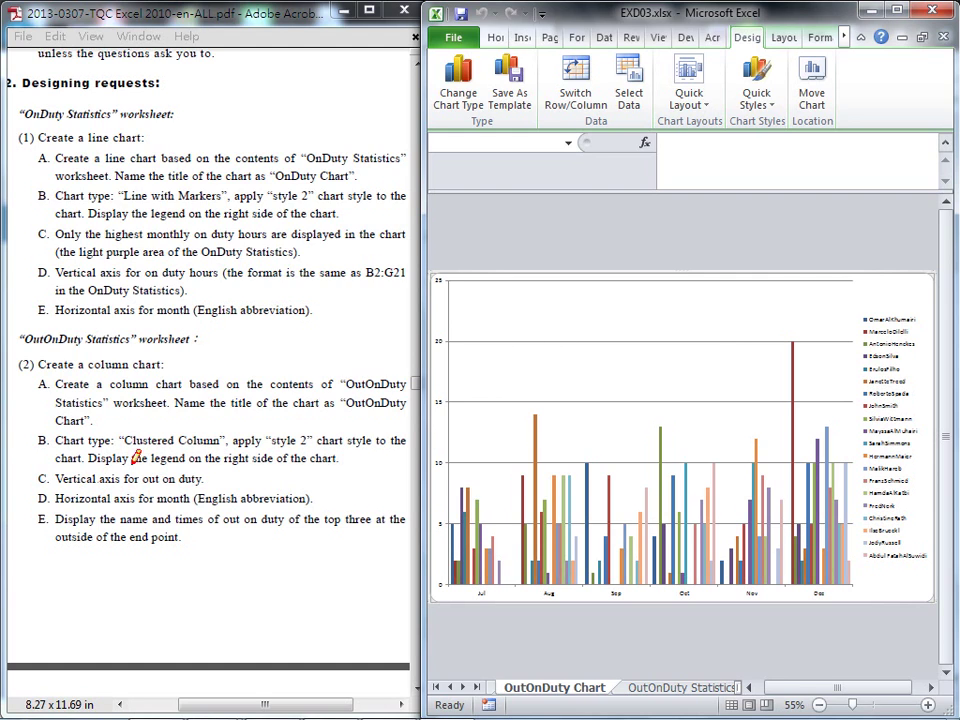
Compare the column chart's style, legend placement and vertical and horizontal axes with the requirements in the exercise PDF
left_click_drag(233, 447, 350, 446)
left_click_drag(94, 461, 334, 460)
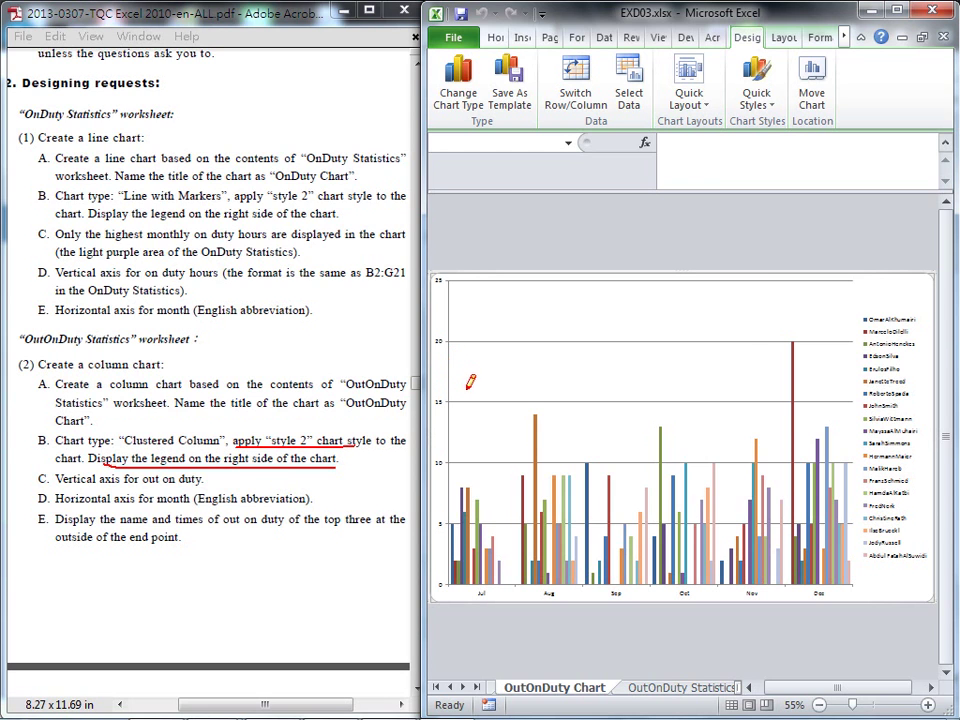
key("Escape")
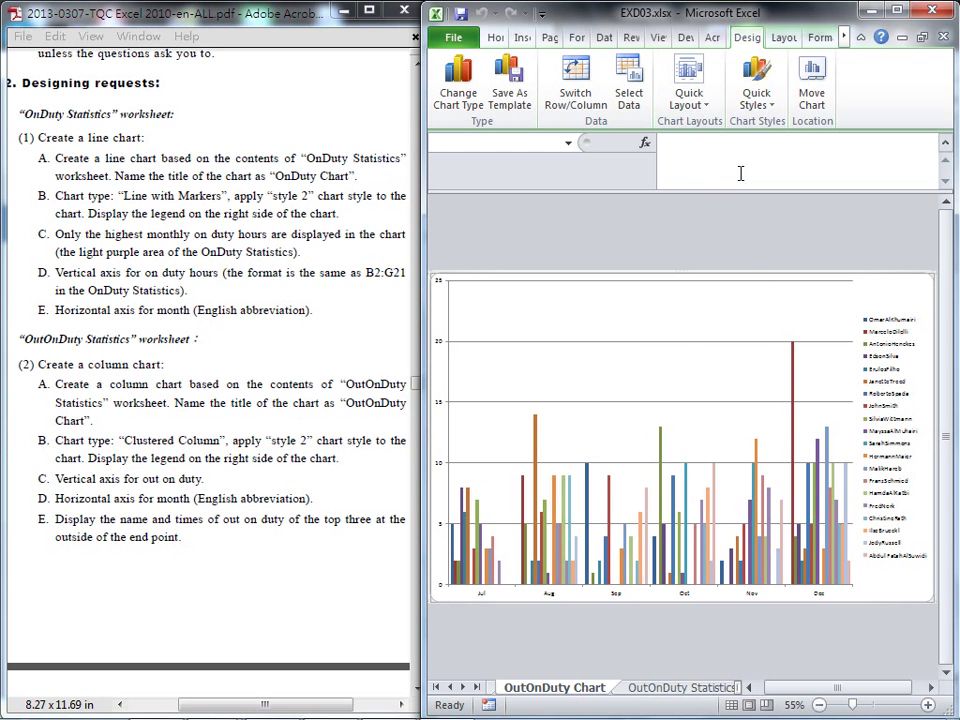
left_click(897, 12)
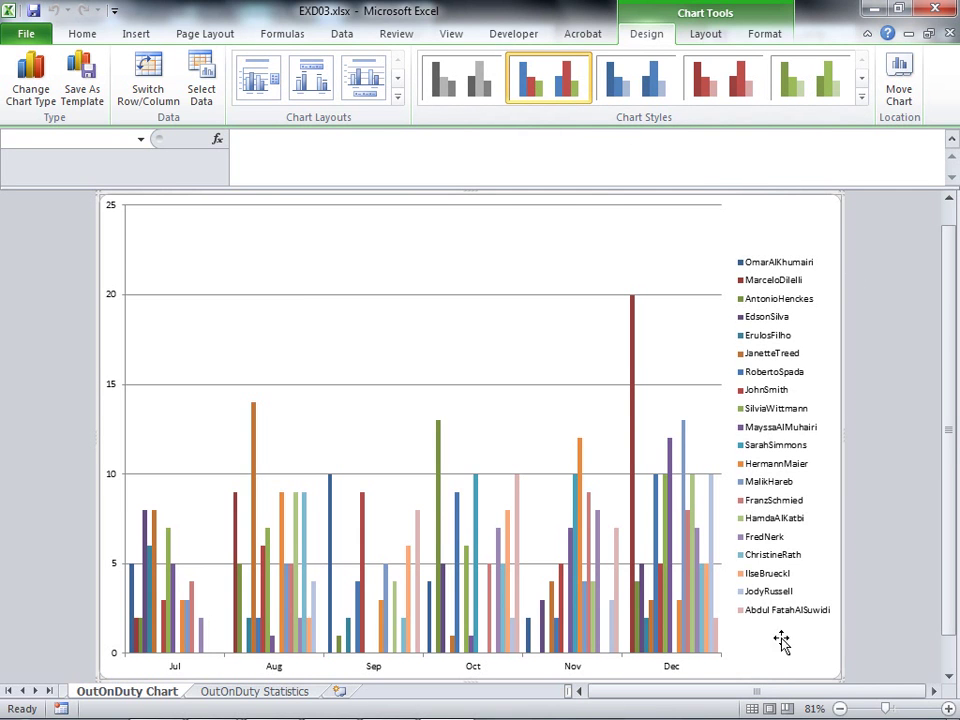
left_click(897, 12)
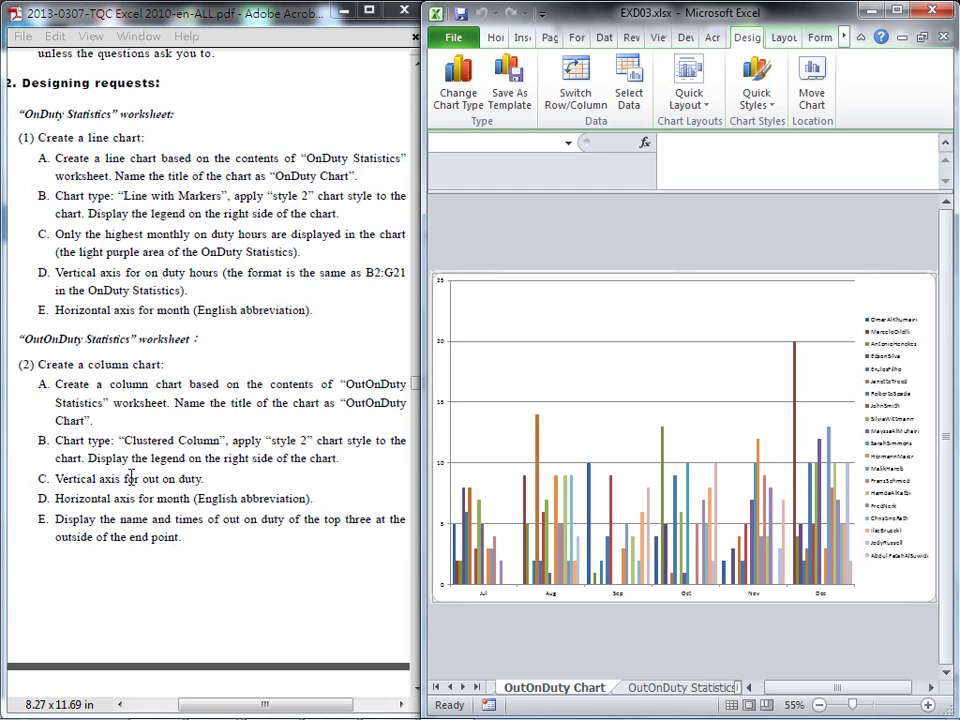
left_click_drag(57, 486, 137, 487)
left_click_drag(55, 506, 135, 507)
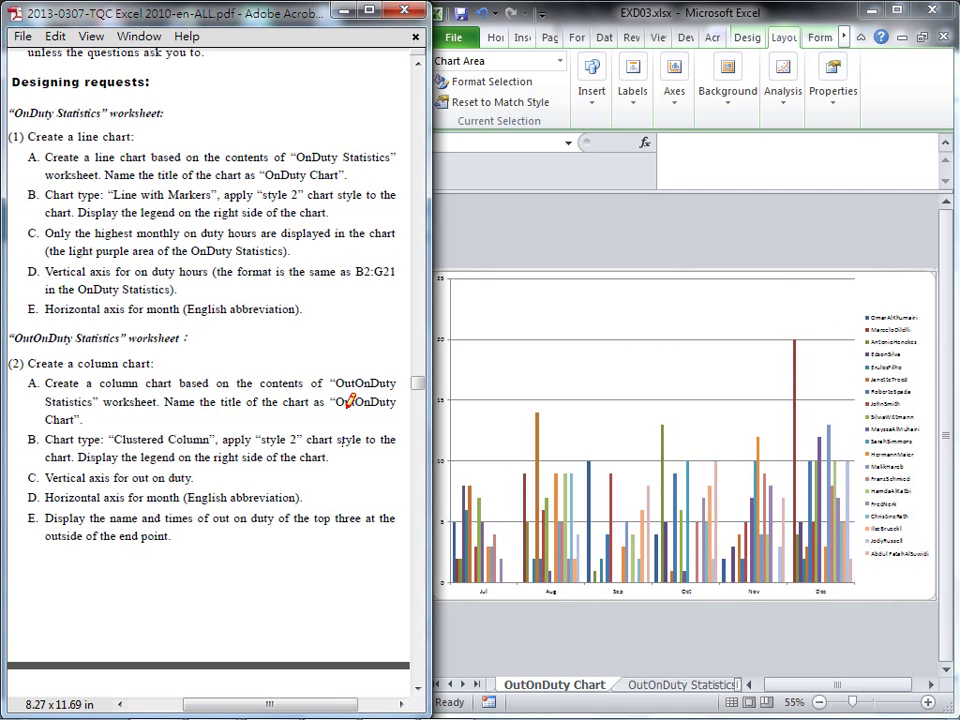
Examine the name and value labels on the top three columns in the PDF's OutOnDuty Chart reference sample
scroll(331, 415, "down", 15)
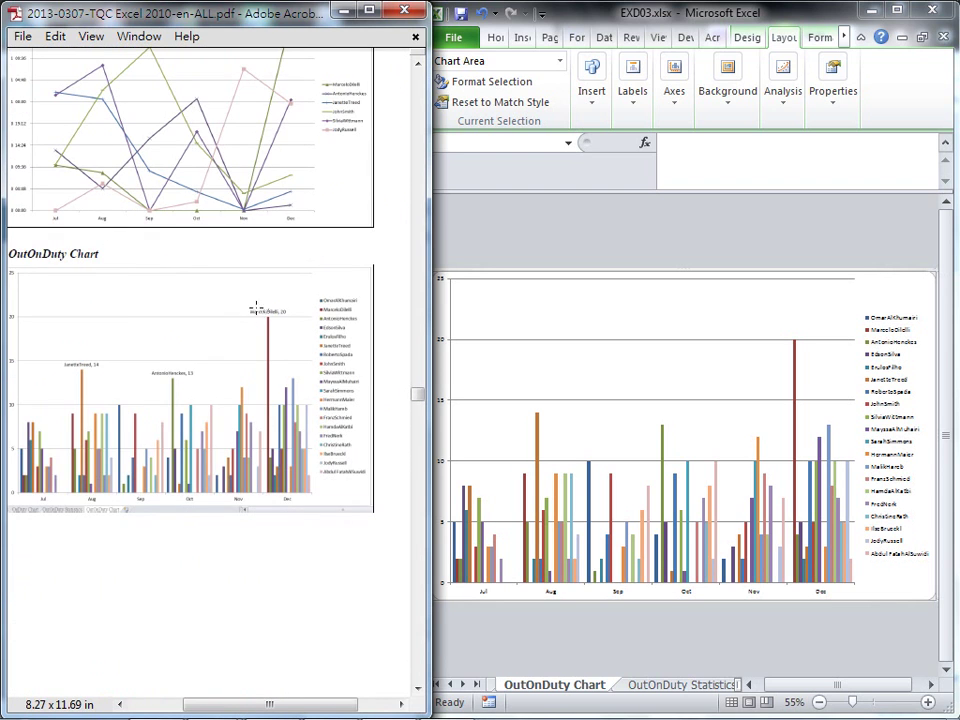
left_click_drag(252, 315, 281, 316)
left_click_drag(155, 378, 200, 377)
left_click_drag(62, 371, 122, 378)
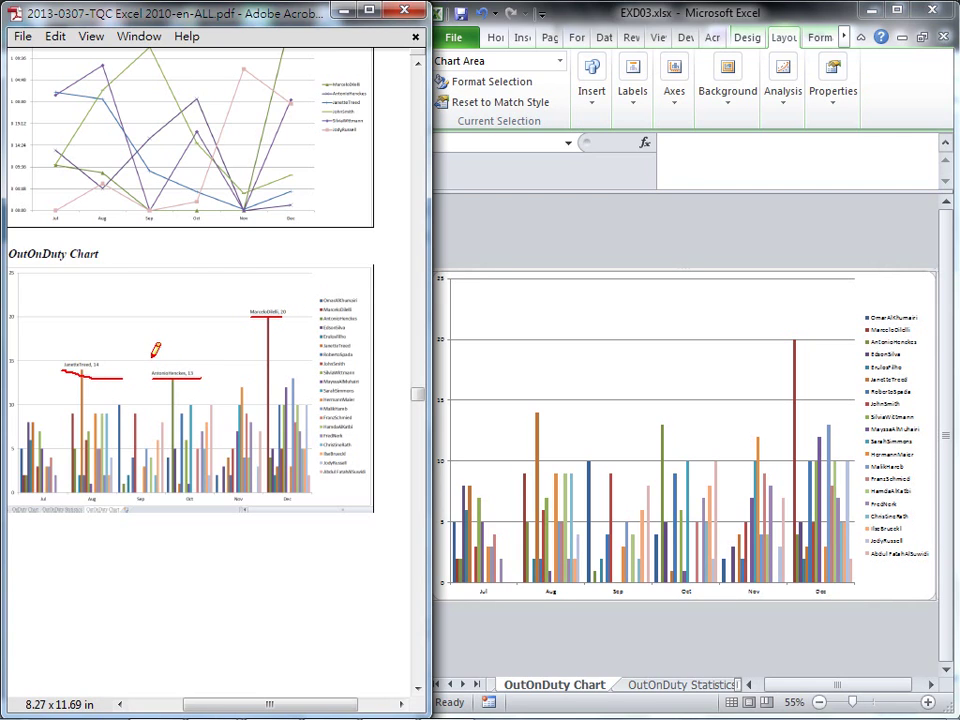
key("Escape")
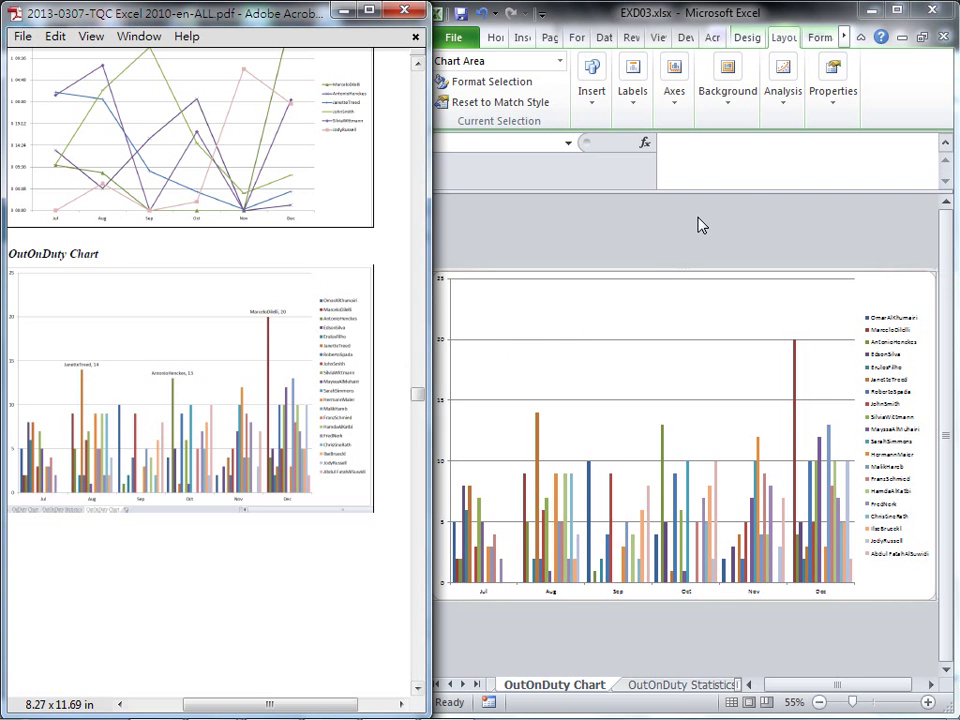
Maximize the Excel window and add an outside-end data label with series name and value to only the tallest December column
left_click(763, 183)
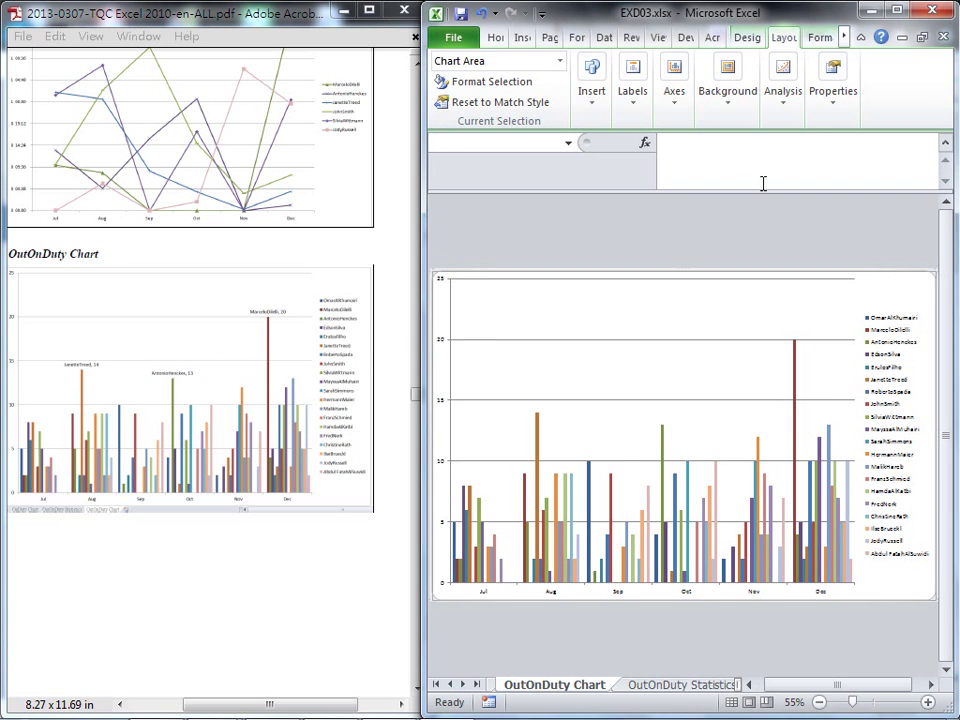
left_click(891, 8)
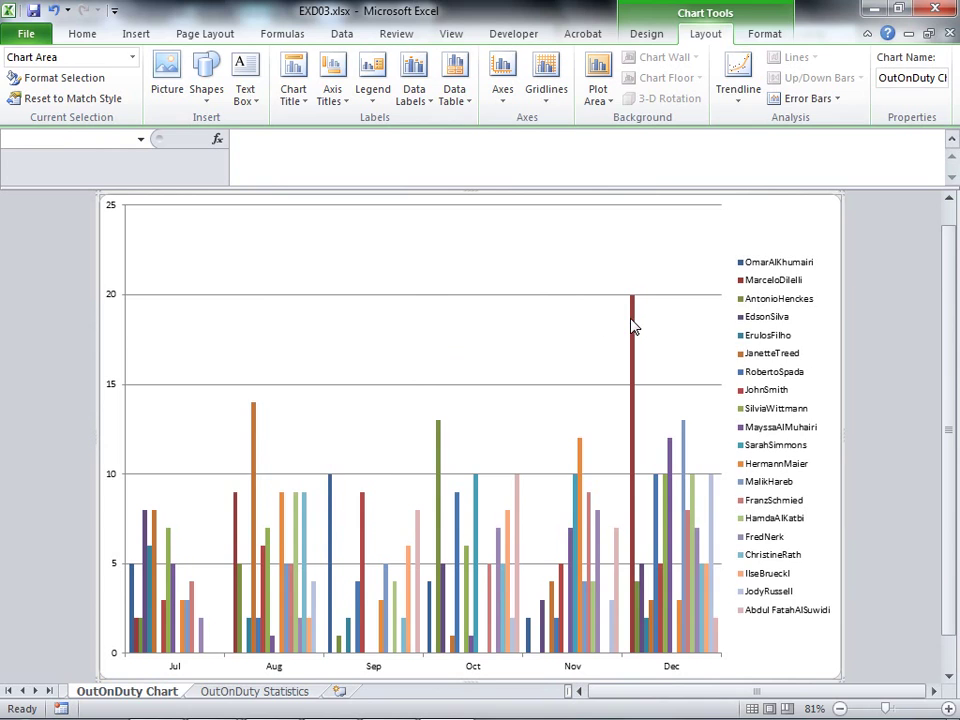
mouse_move(633, 325)
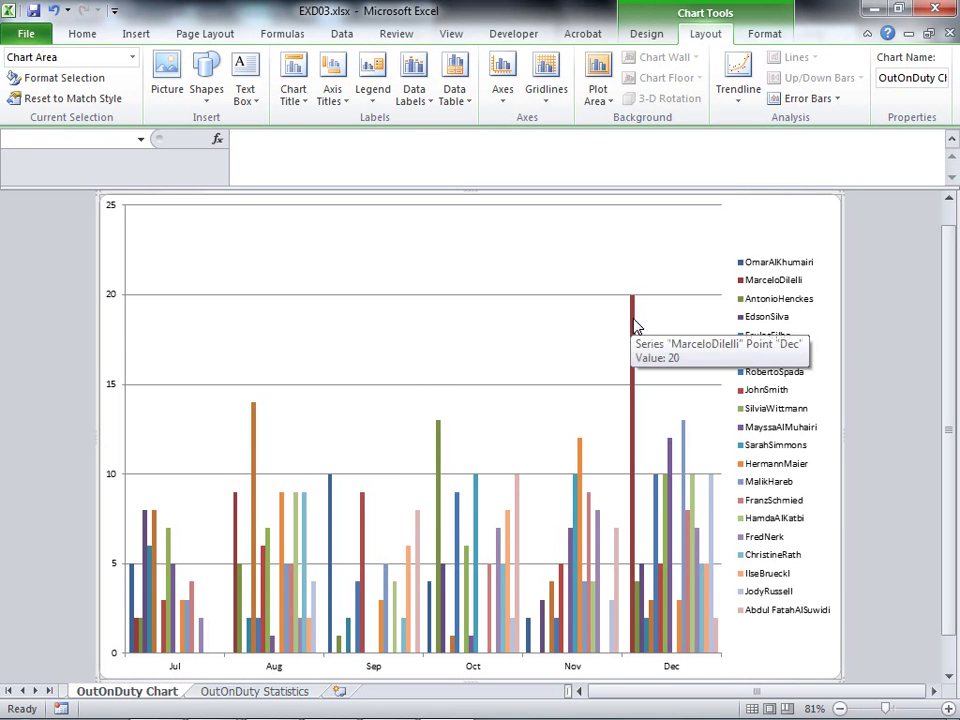
left_click(633, 326)
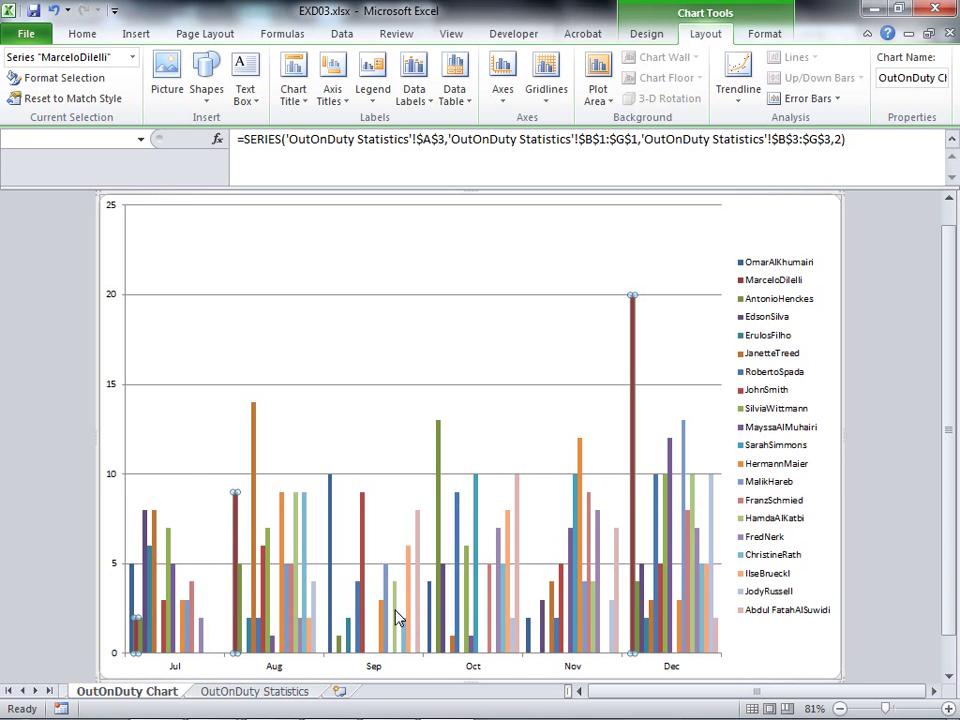
left_click(634, 362)
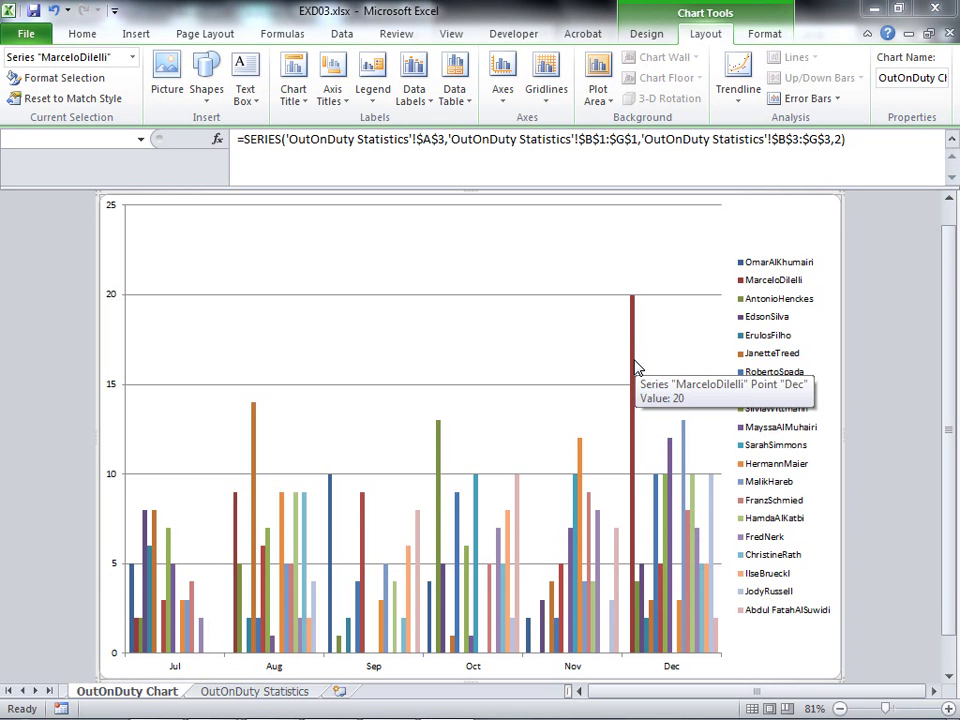
left_click(635, 372)
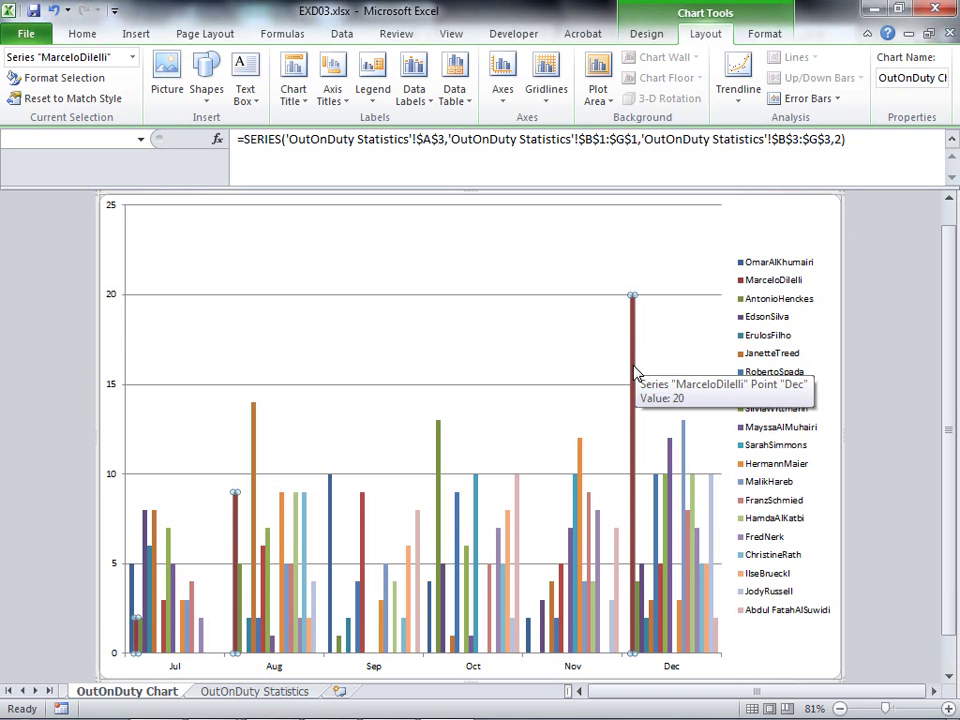
left_click(635, 373)
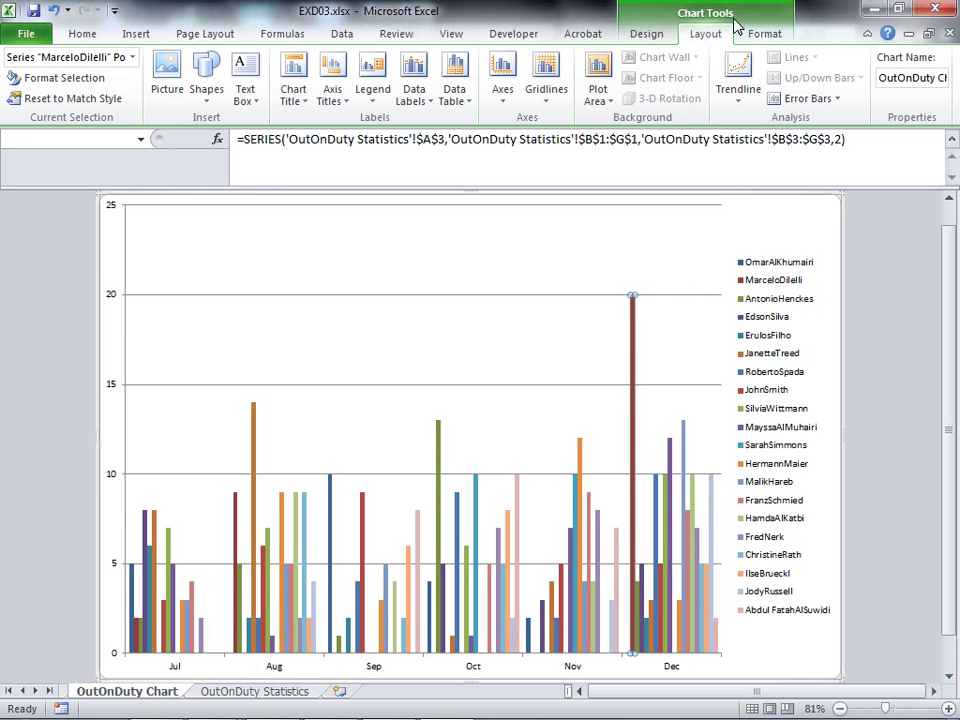
left_click(418, 100)
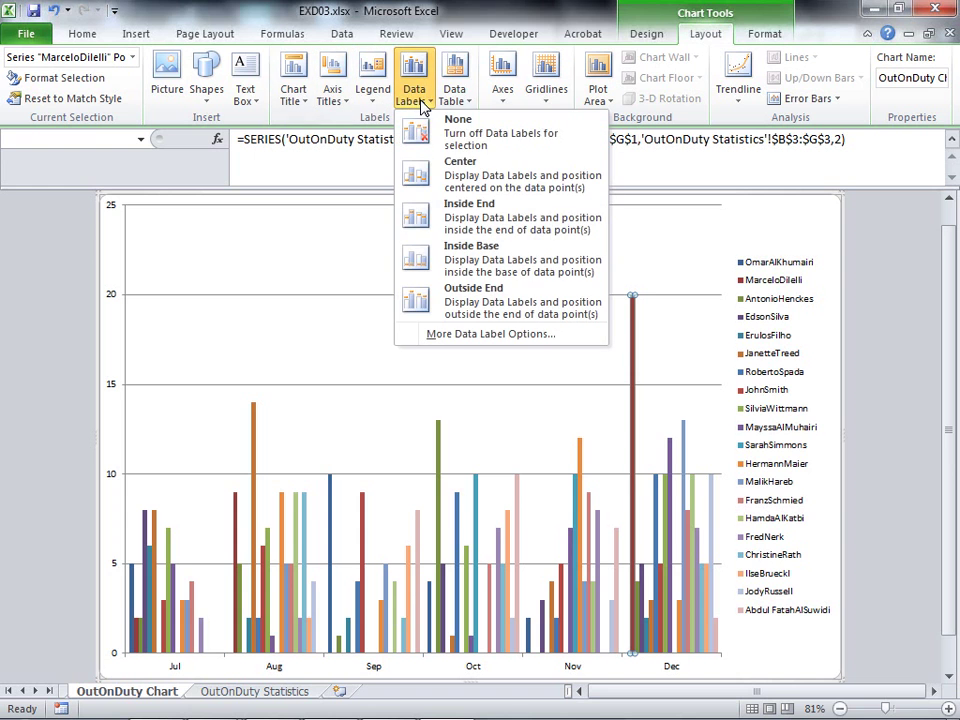
left_click(455, 336)
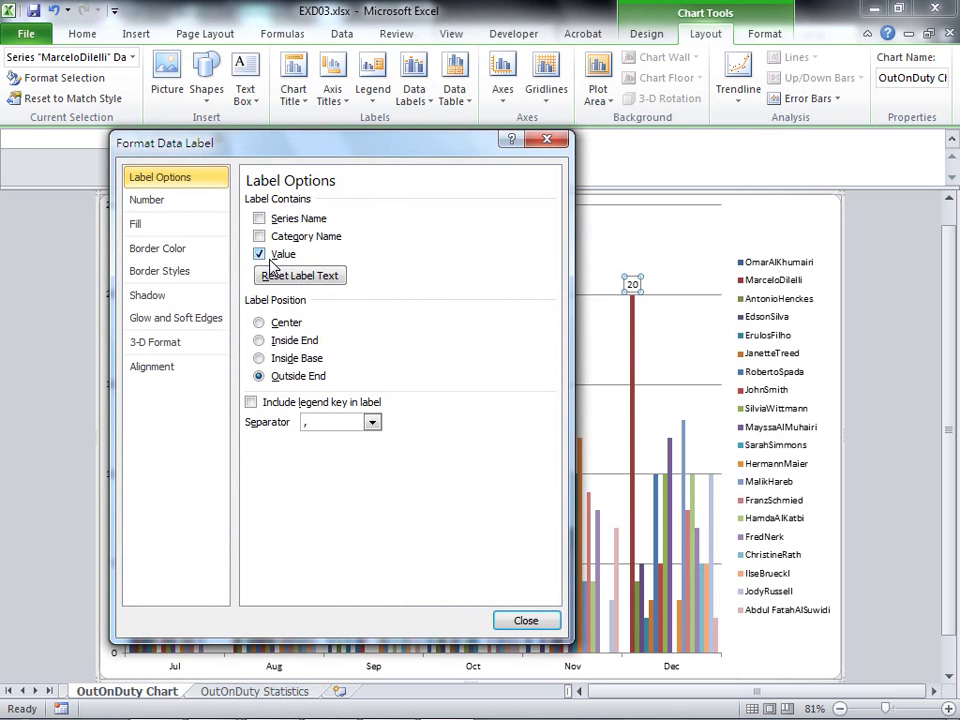
left_click(259, 219)
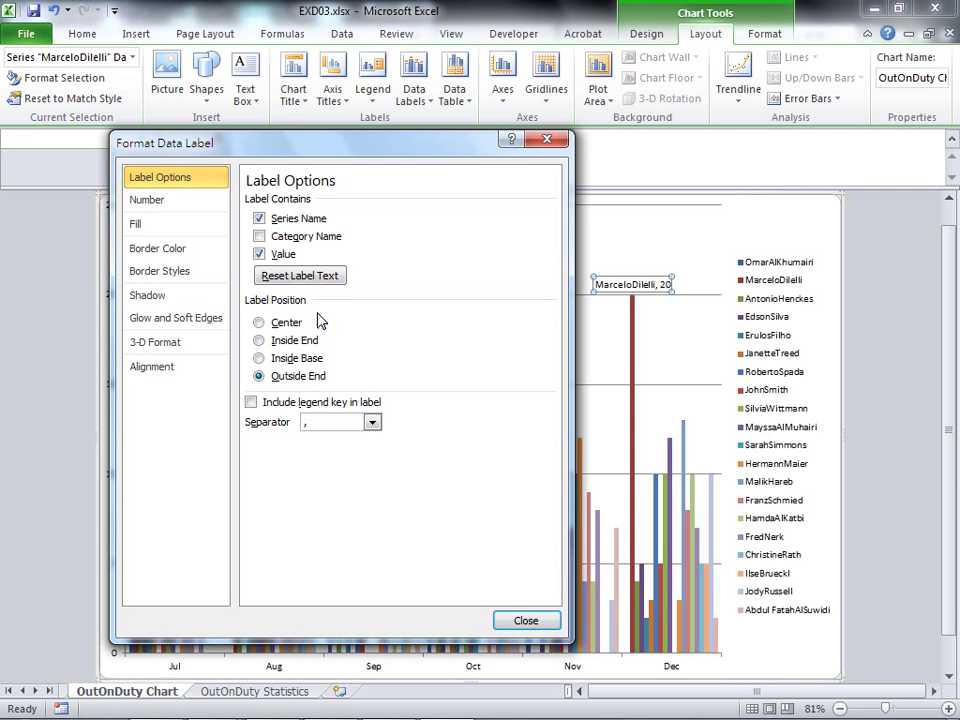
left_click(527, 622)
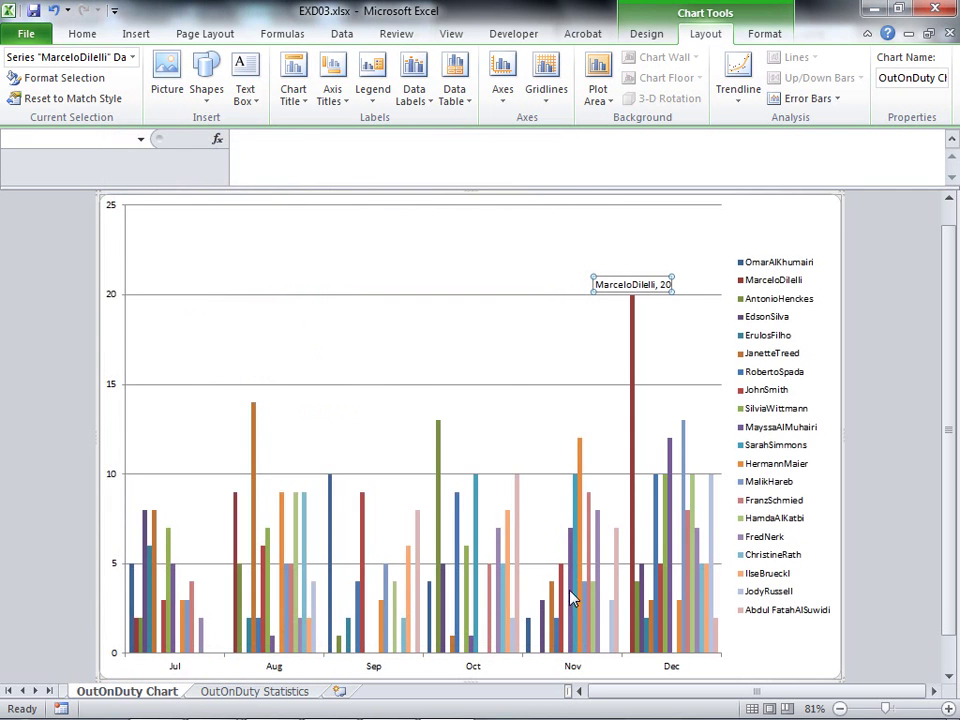
Add a data label showing the series name and value to only the tallest August column
left_click(256, 420)
left_click(255, 428)
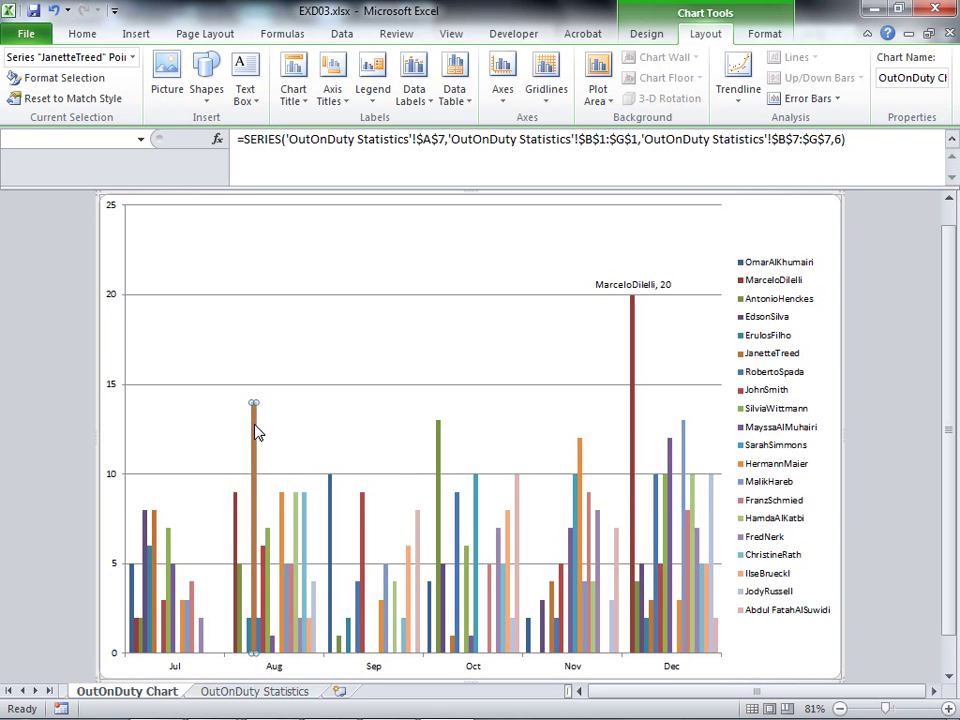
left_click(414, 92)
left_click(452, 335)
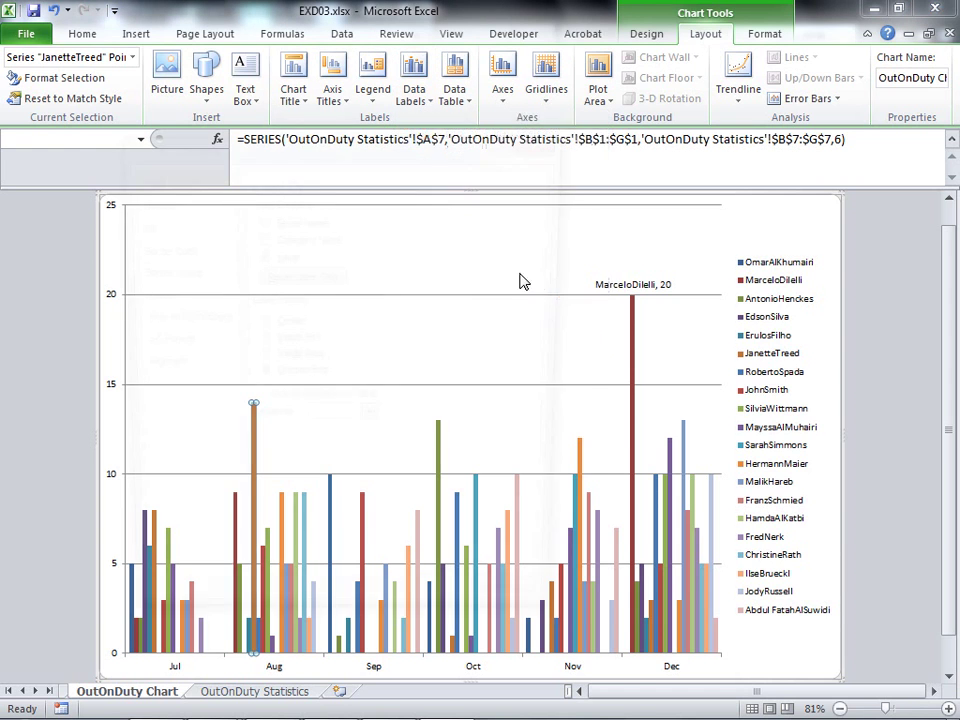
left_click(259, 218)
left_click_drag(380, 145, 672, 145)
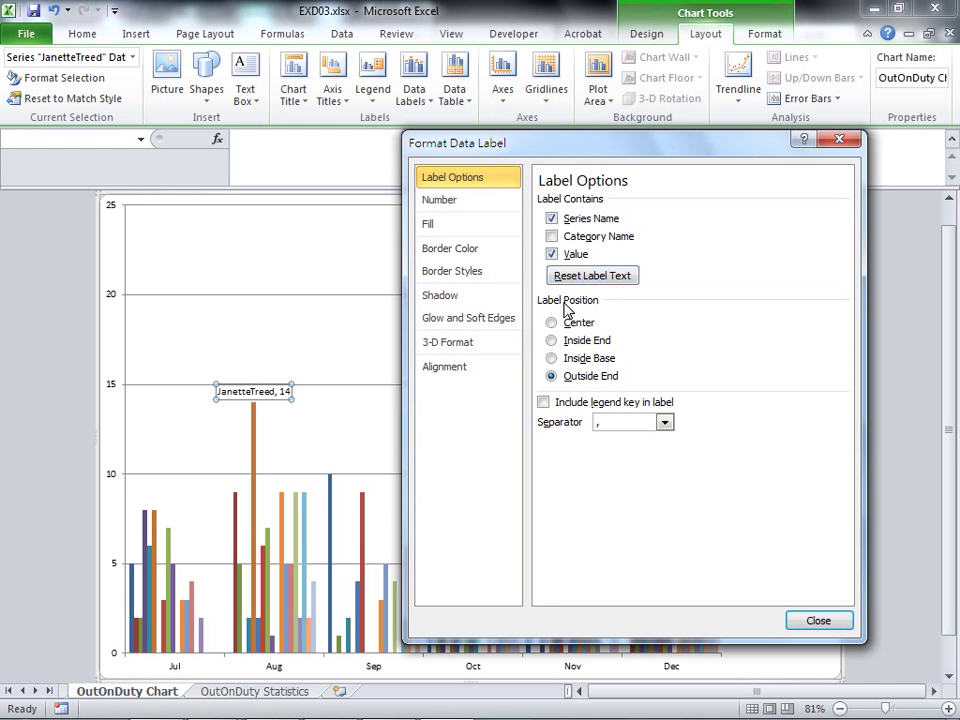
left_click(799, 622)
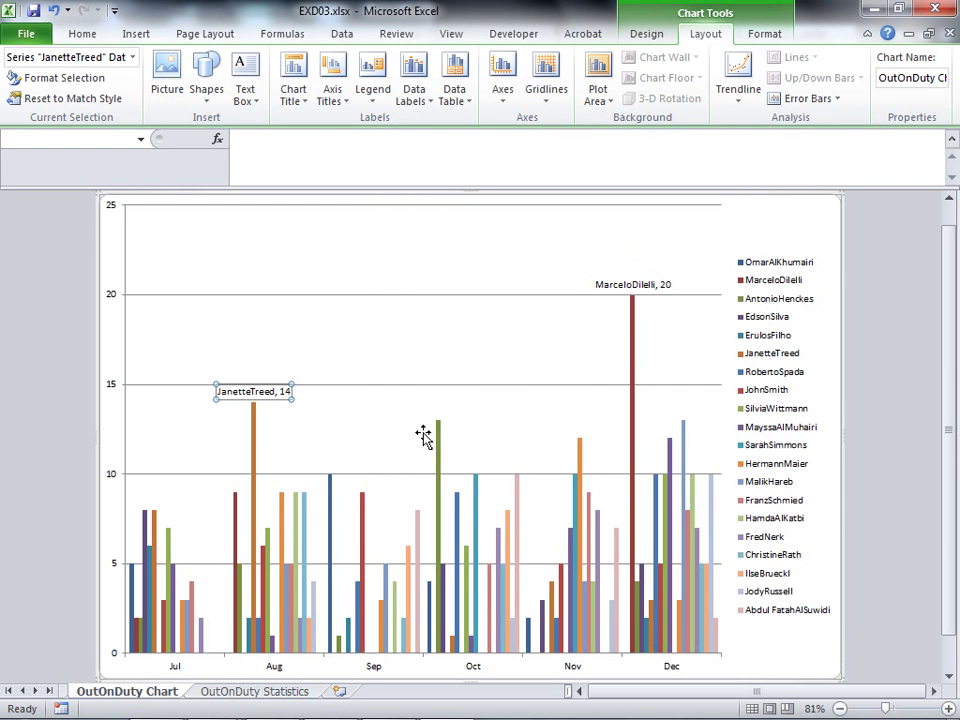
Label only the tallest October column with its series name and value, leaving no chart element selected
left_click(438, 435)
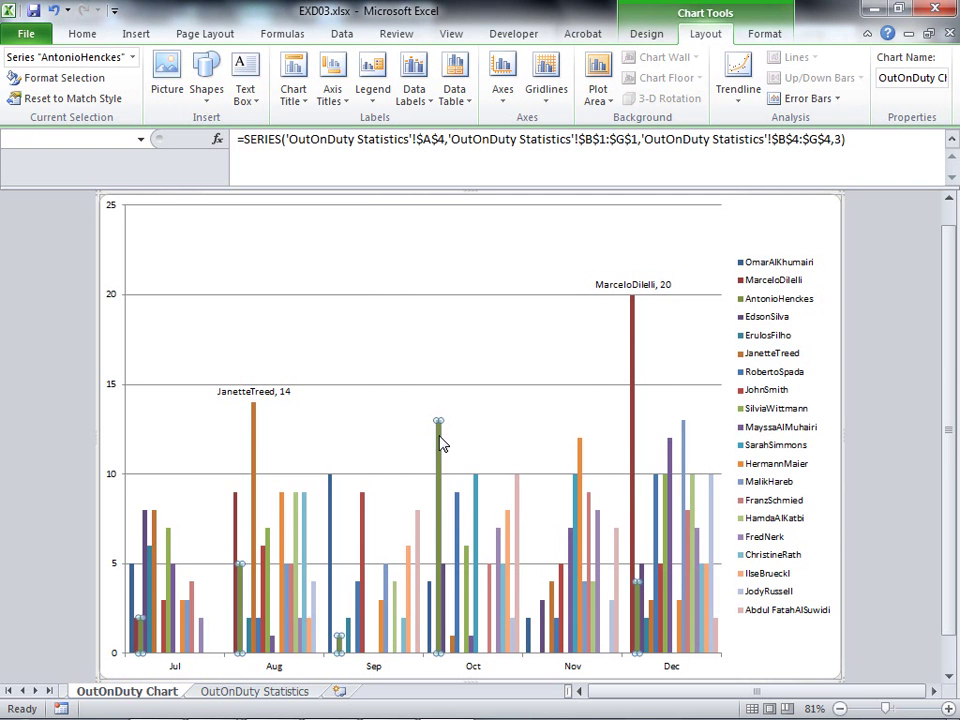
left_click(440, 444)
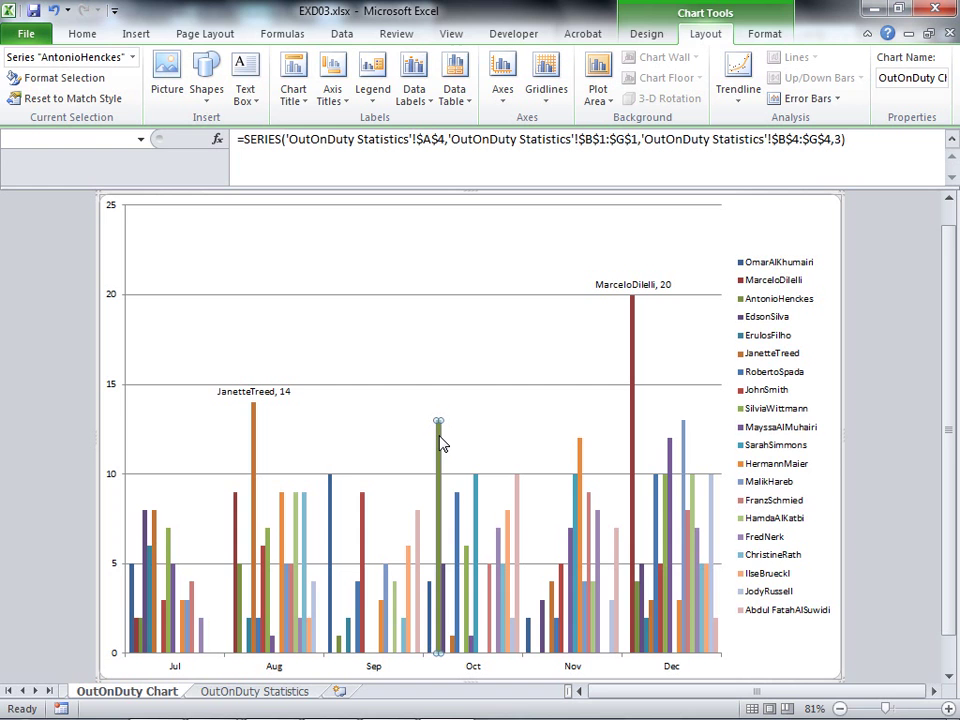
left_click(413, 92)
left_click(488, 334)
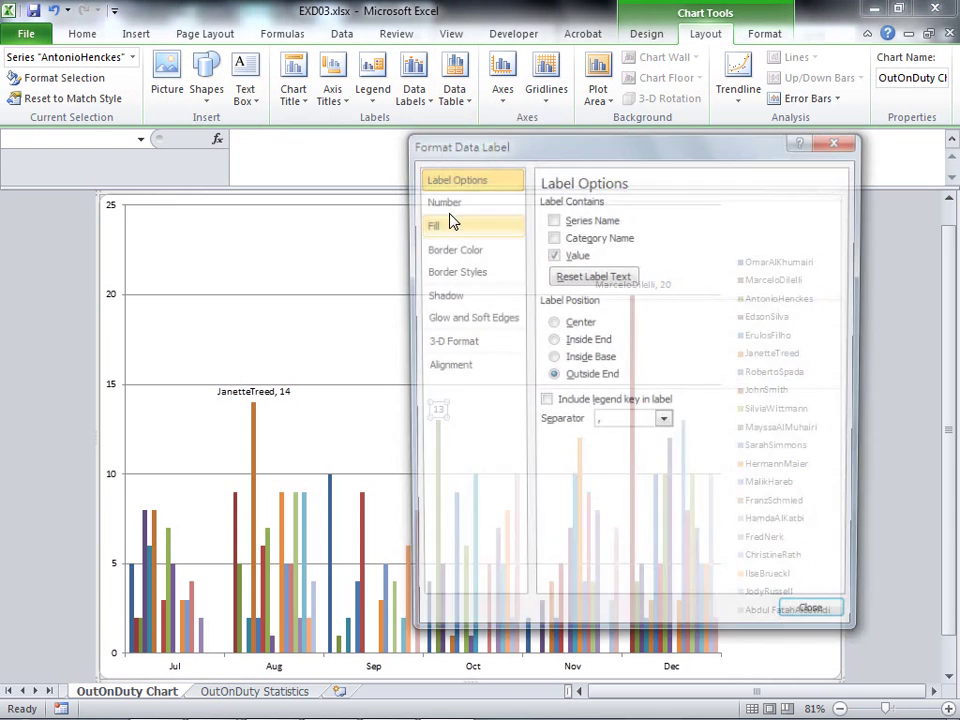
left_click(551, 218)
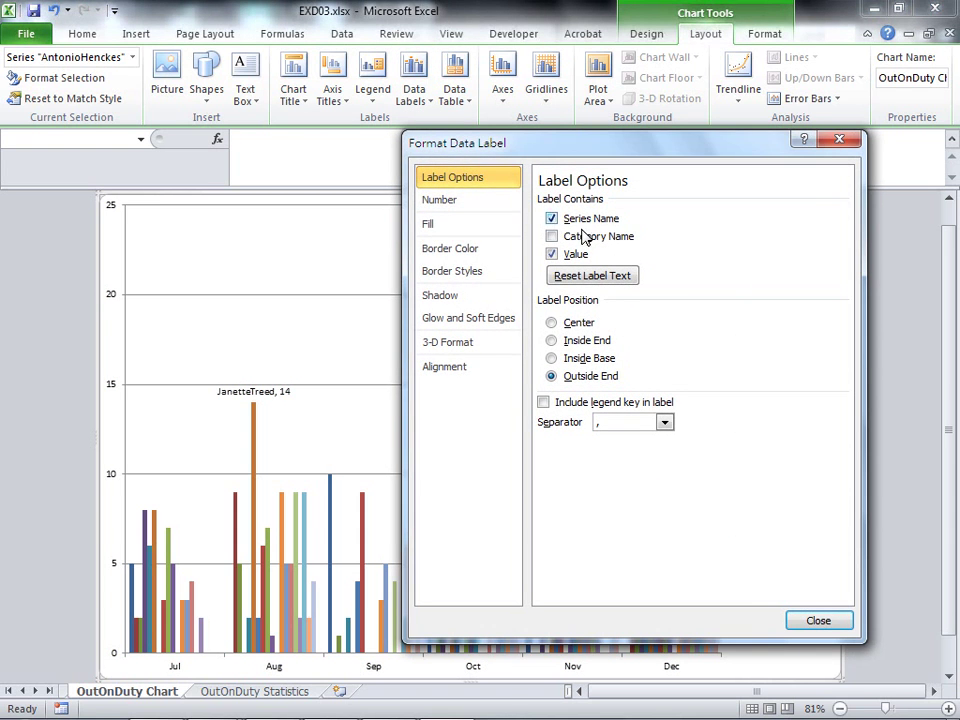
left_click(816, 619)
left_click(503, 370)
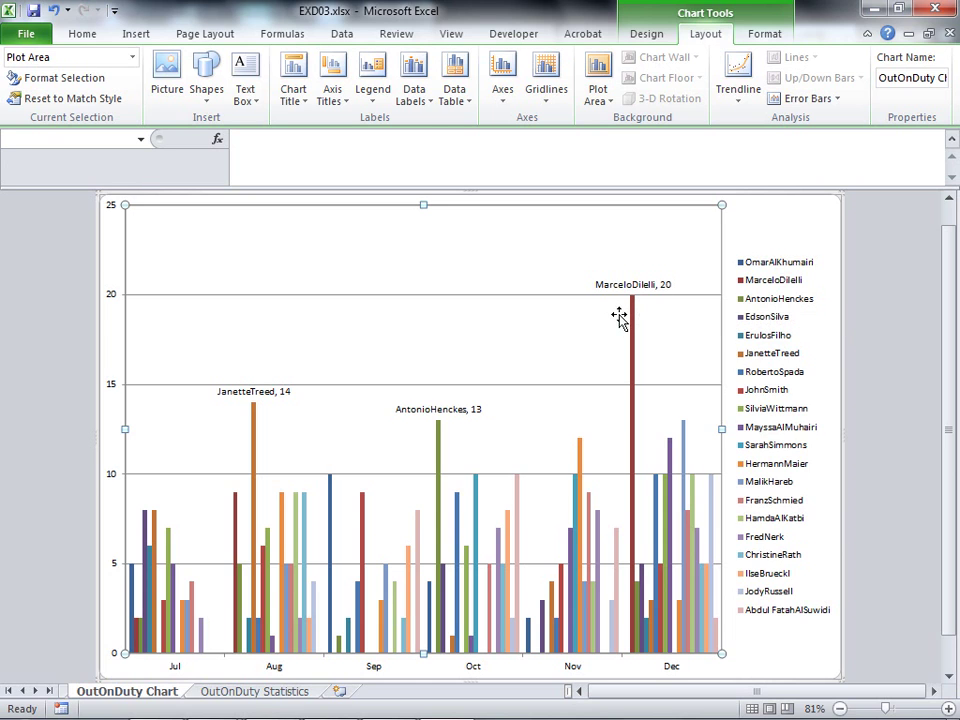
key("Escape")
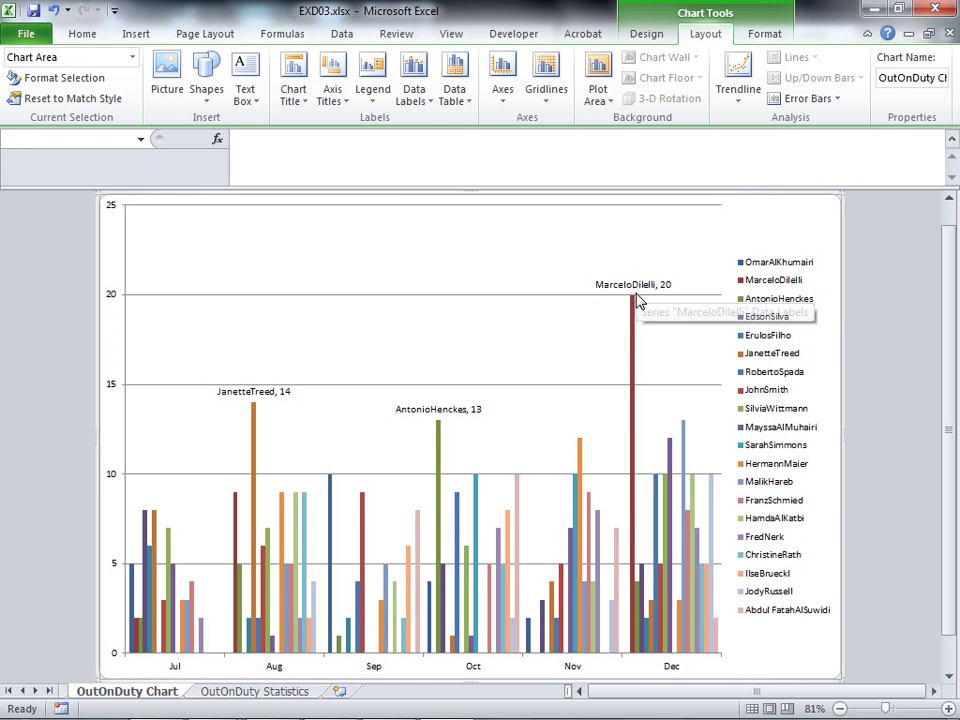